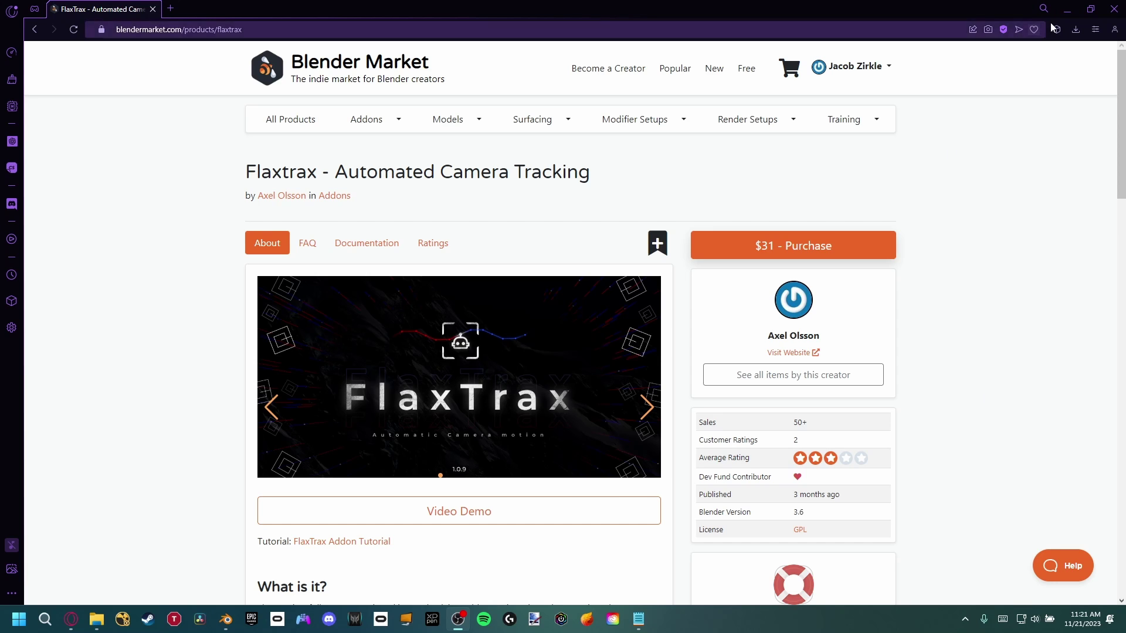
# - Bring Blender forward and open Preferences on the Add-ons list
pyautogui.click(1067, 16)
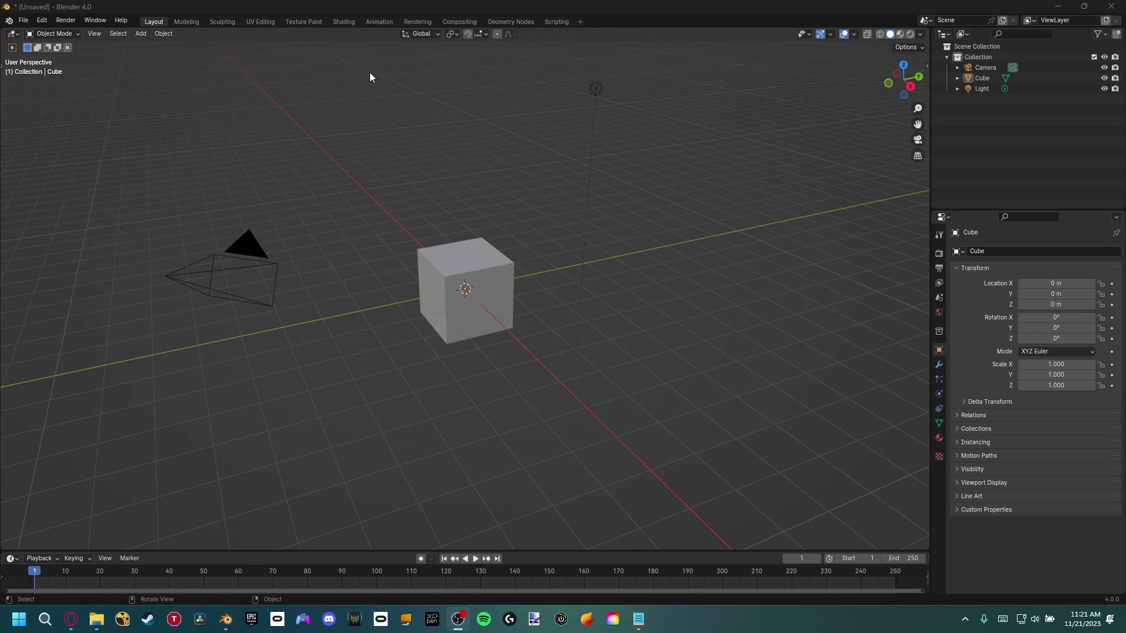
pyautogui.click(44, 20)
pyautogui.click(73, 157)
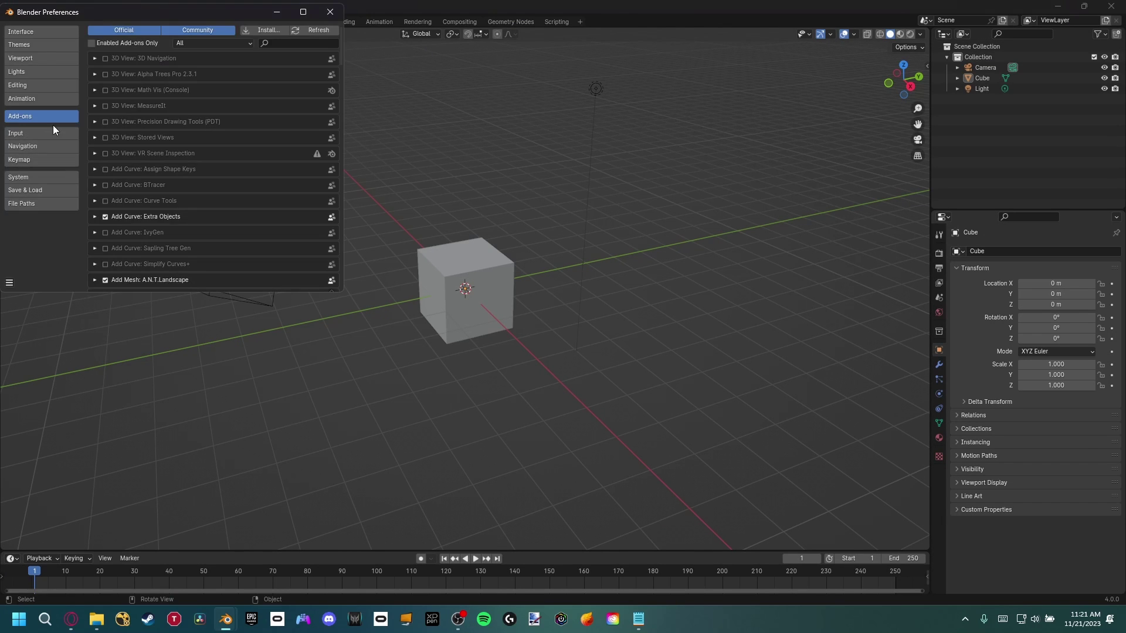
pyautogui.click(262, 29)
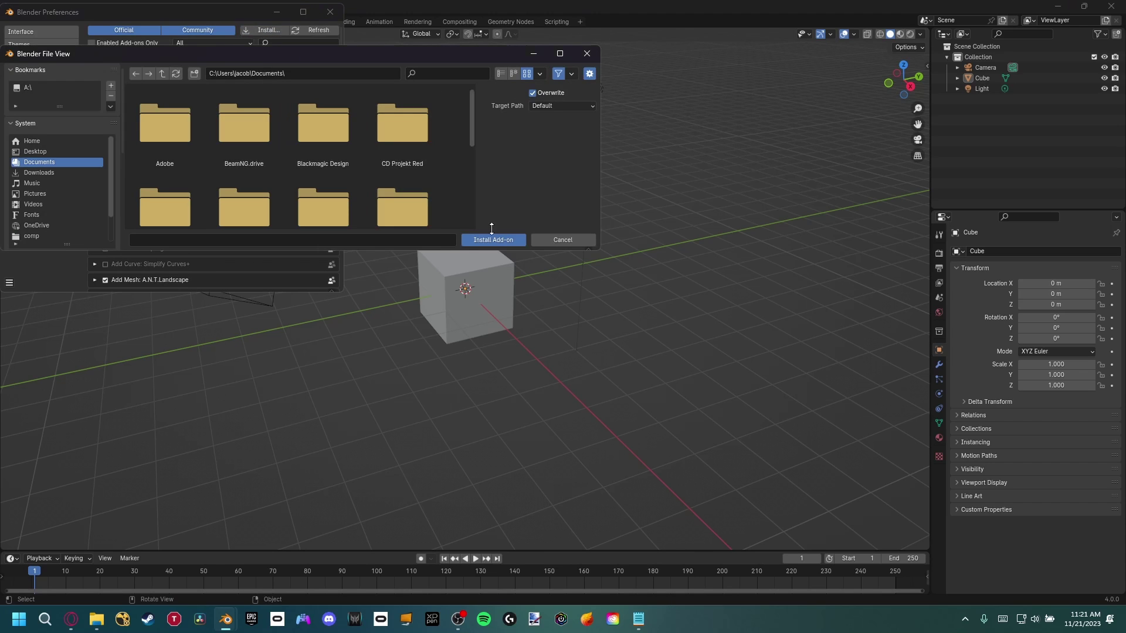
pyautogui.click(540, 241)
# - Filter the add-ons by 'flax' to confirm FlaxTrax is enabled
pyautogui.click(287, 45)
pyautogui.write('flax')
pyautogui.press('Return')
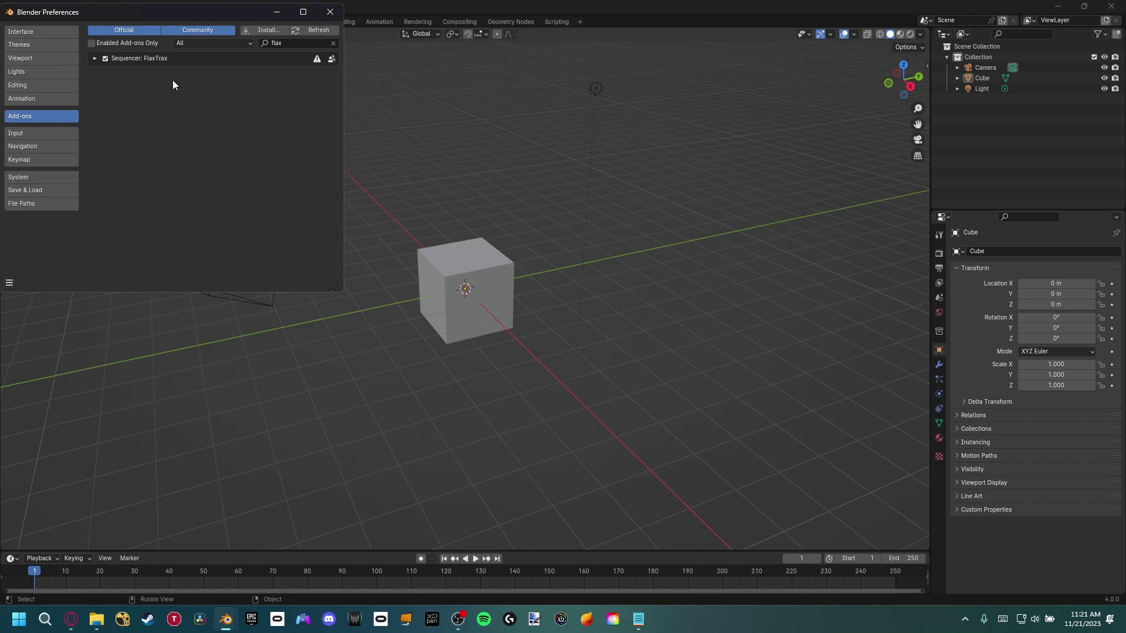
# - Save the preferences and close the Preferences window
pyautogui.click(10, 282)
pyautogui.click(40, 249)
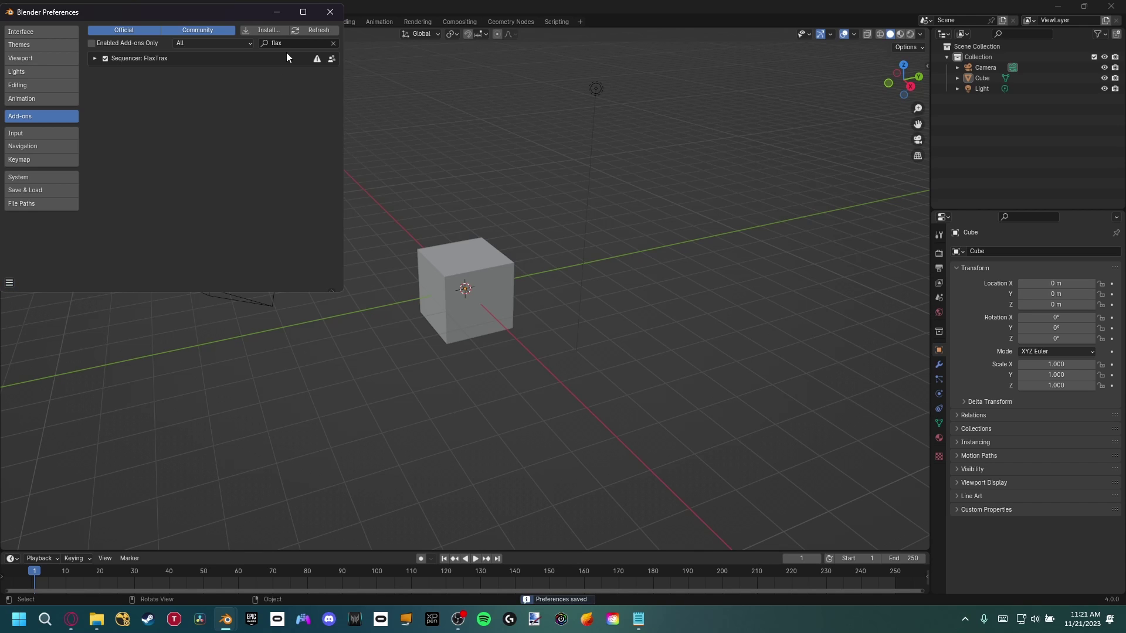
pyautogui.click(330, 13)
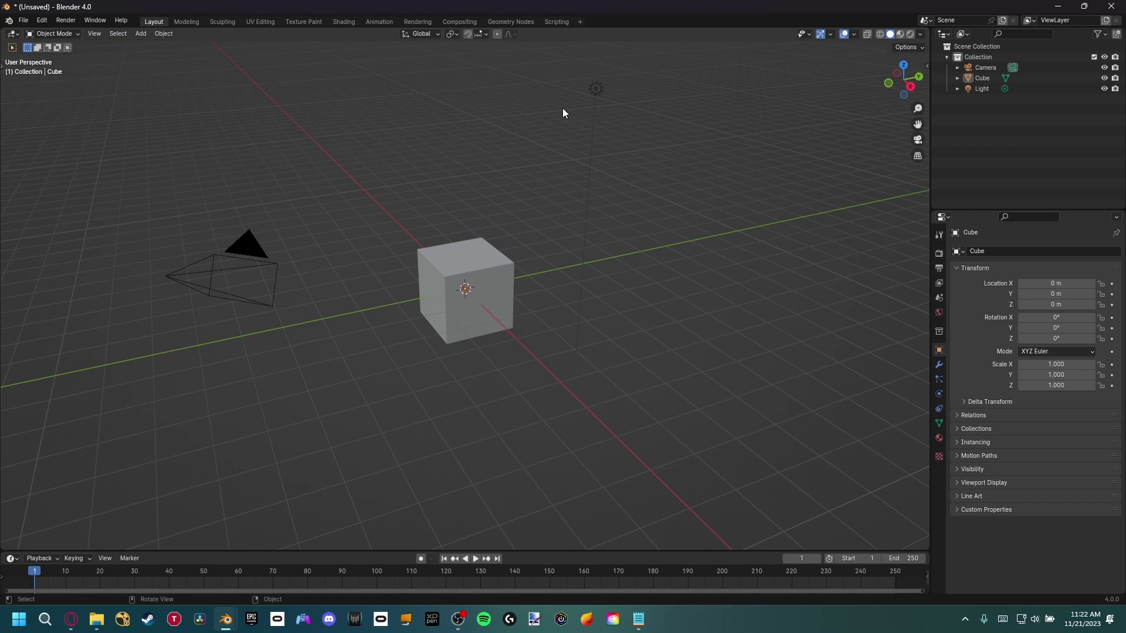
# - Add a VFX > Motion Tracking workspace and show its Autotracker sidebar panel
pyautogui.click(580, 21)
pyautogui.moveTo(572, 56)
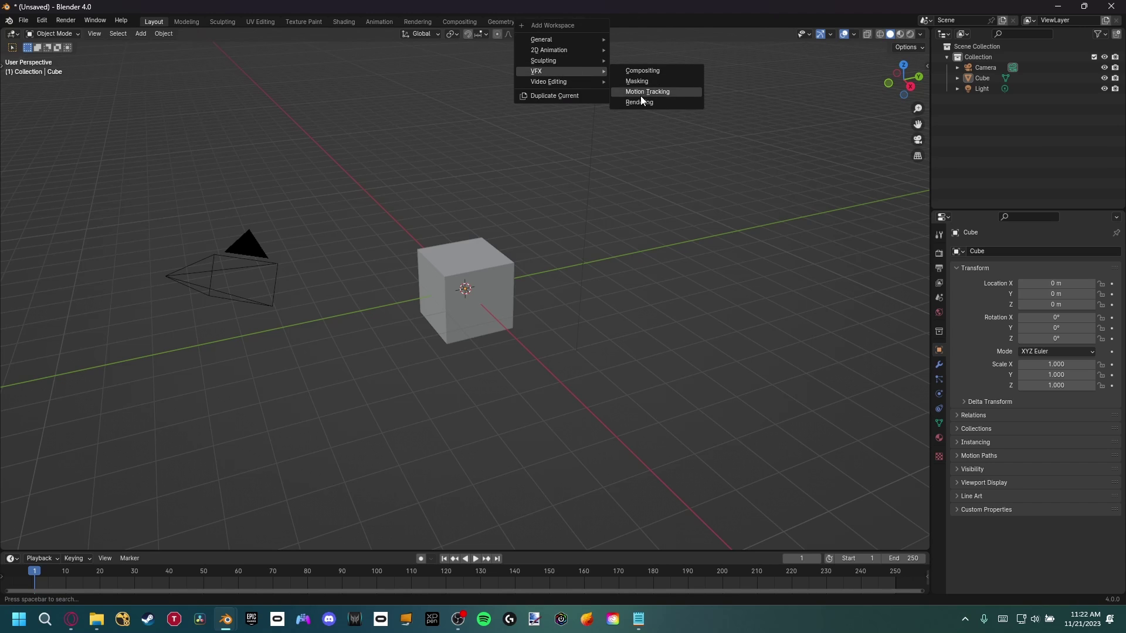
pyautogui.click(640, 94)
pyautogui.click(6, 272)
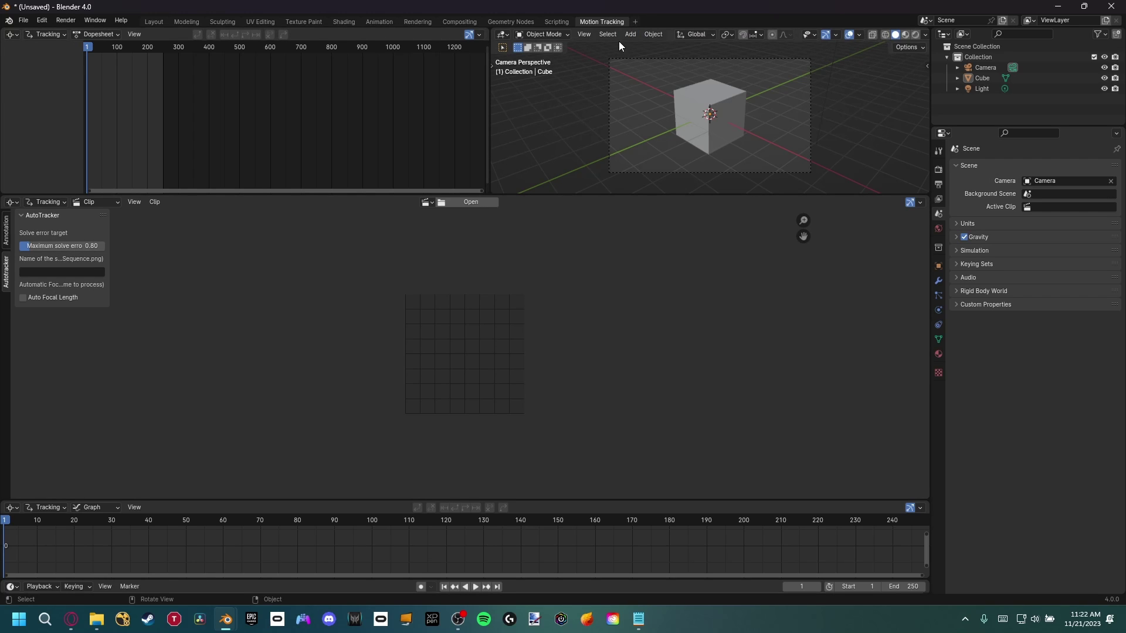
# - Add a Video Editing workspace and load the pexels coastal video as a movie strip
pyautogui.click(634, 22)
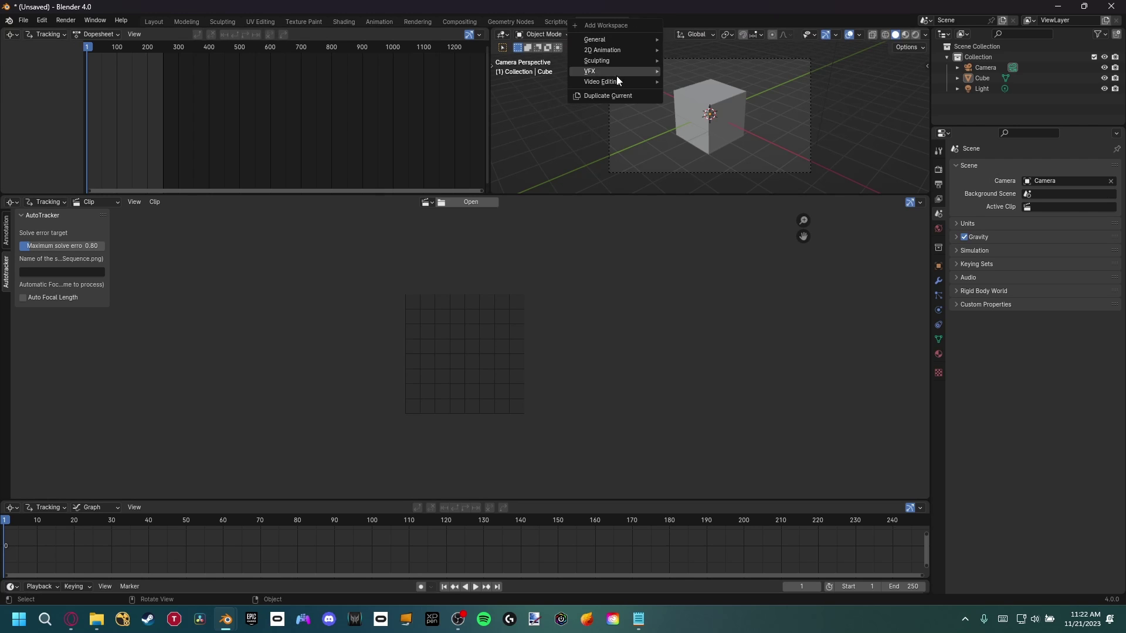
pyautogui.moveTo(617, 76)
pyautogui.click(697, 89)
pyautogui.click(196, 304)
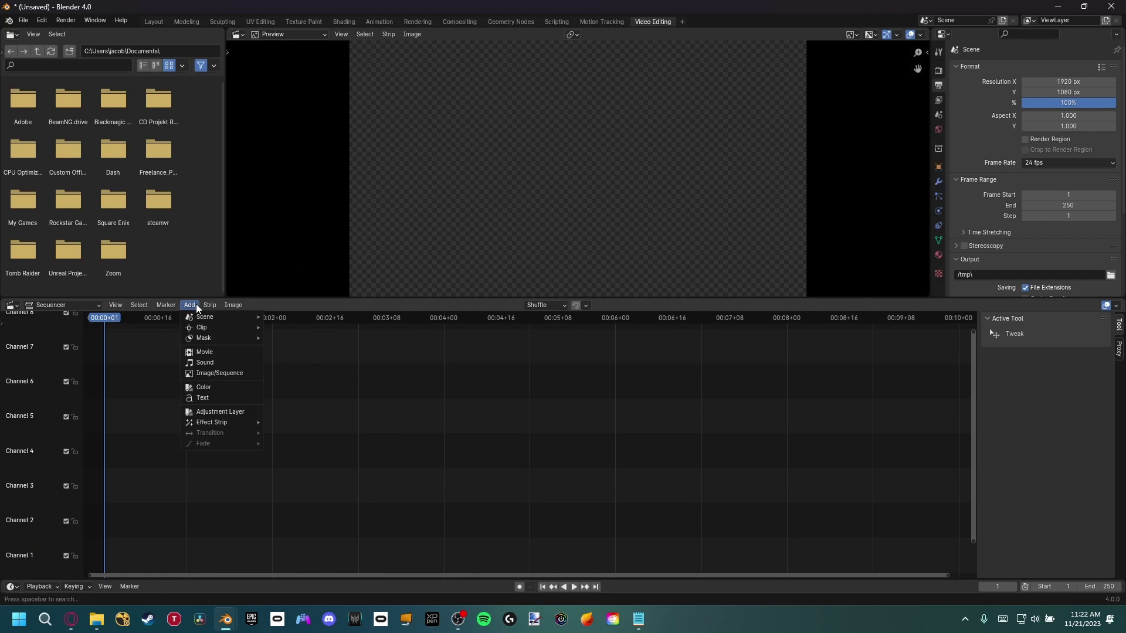
pyautogui.click(212, 355)
pyautogui.click(310, 326)
pyautogui.doubleClick(427, 275)
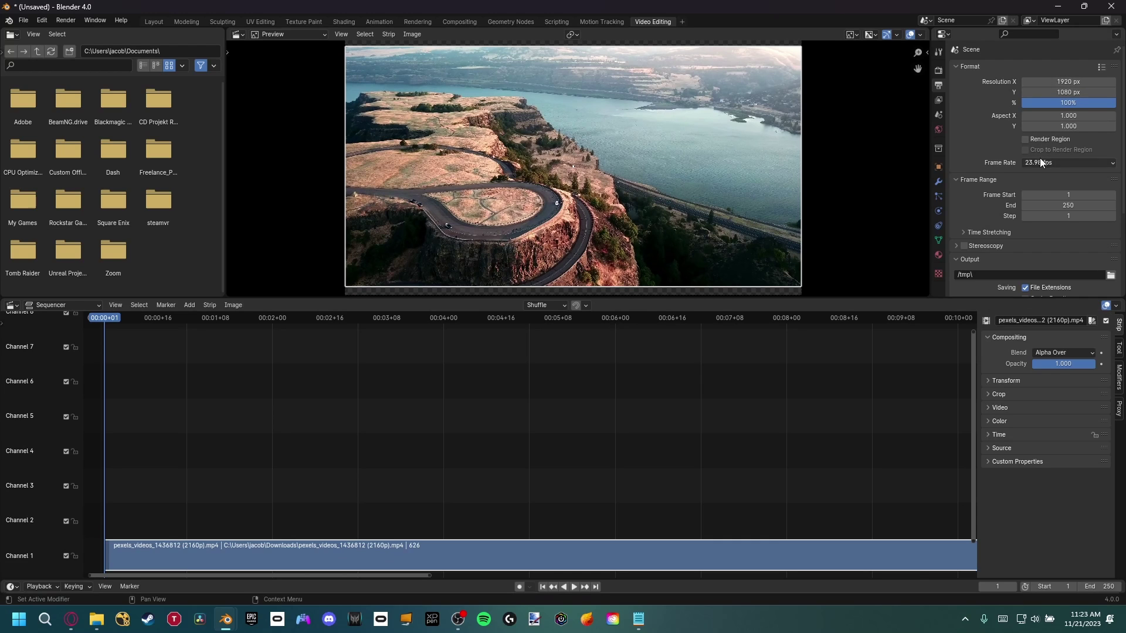
# - Switch the output colour from RGBA to RGB and delete the video strip
pyautogui.scroll(-4, 1000, 247)
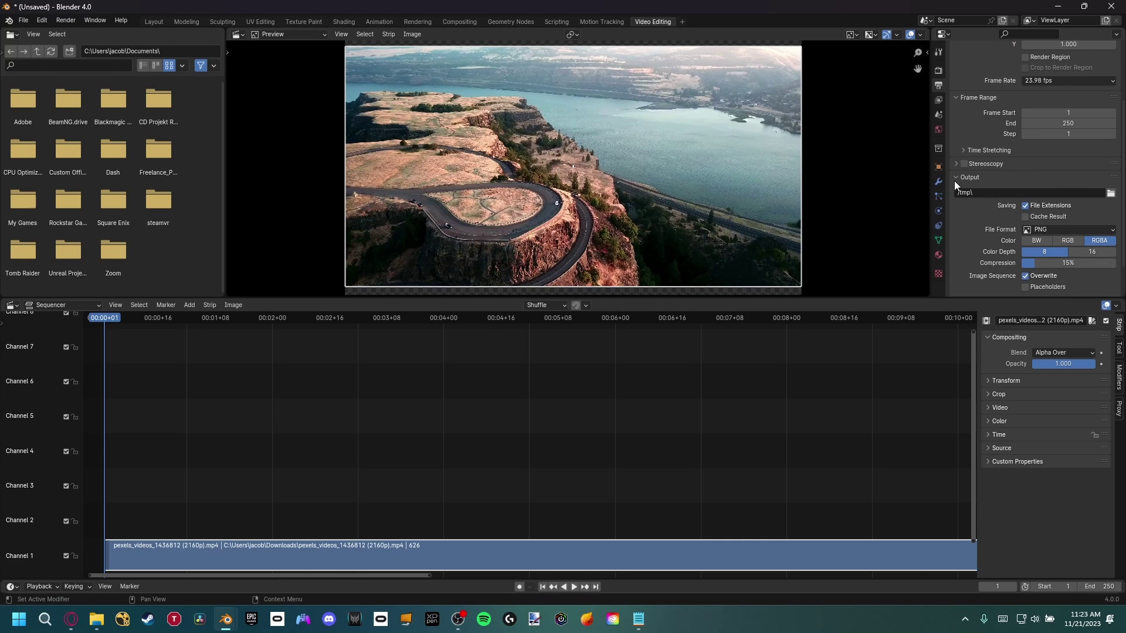
pyautogui.scroll(-2, 985, 189)
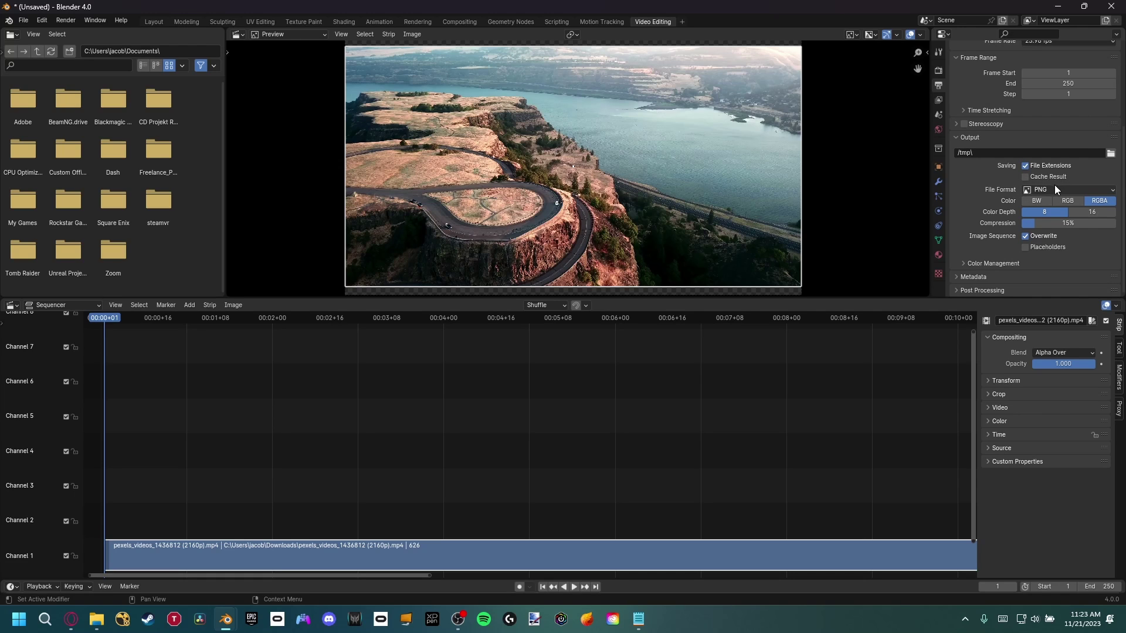
pyautogui.click(1068, 201)
pyautogui.click(52, 24)
pyautogui.press('Delete')
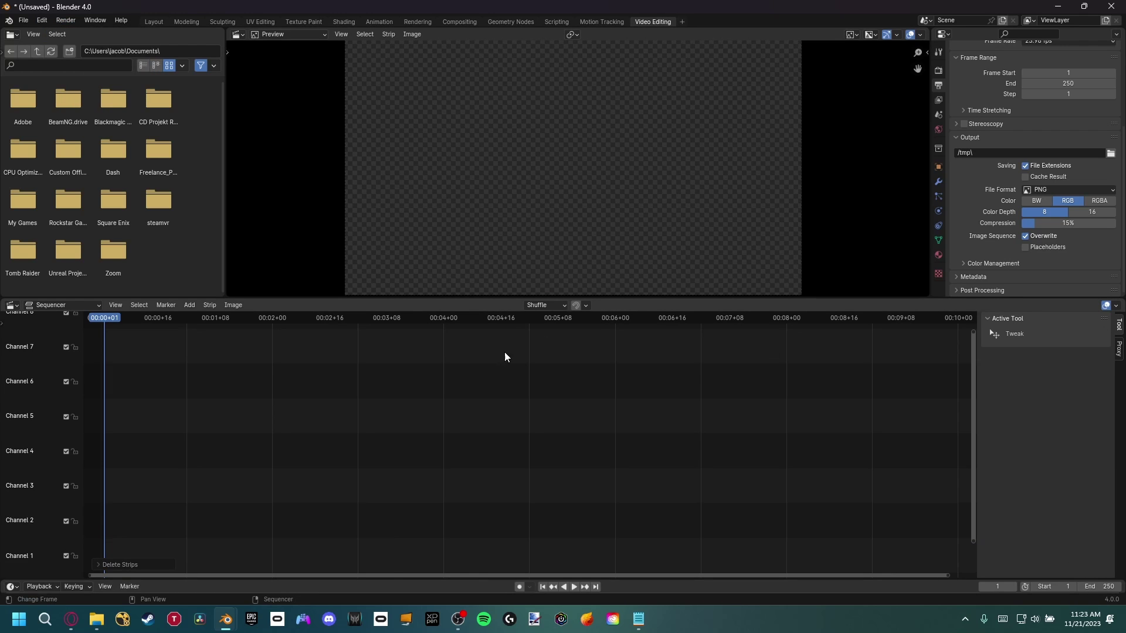
# - In Motion Tracking, load all Test_sequence_1 frames from Downloads as a clip
pyautogui.click(602, 22)
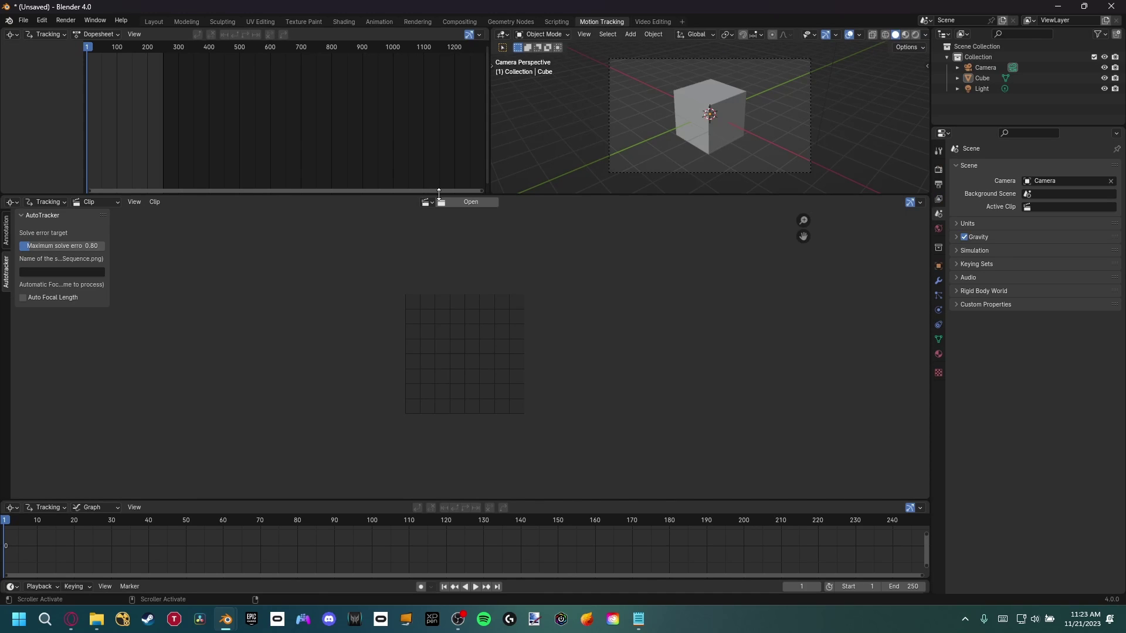
pyautogui.click(449, 203)
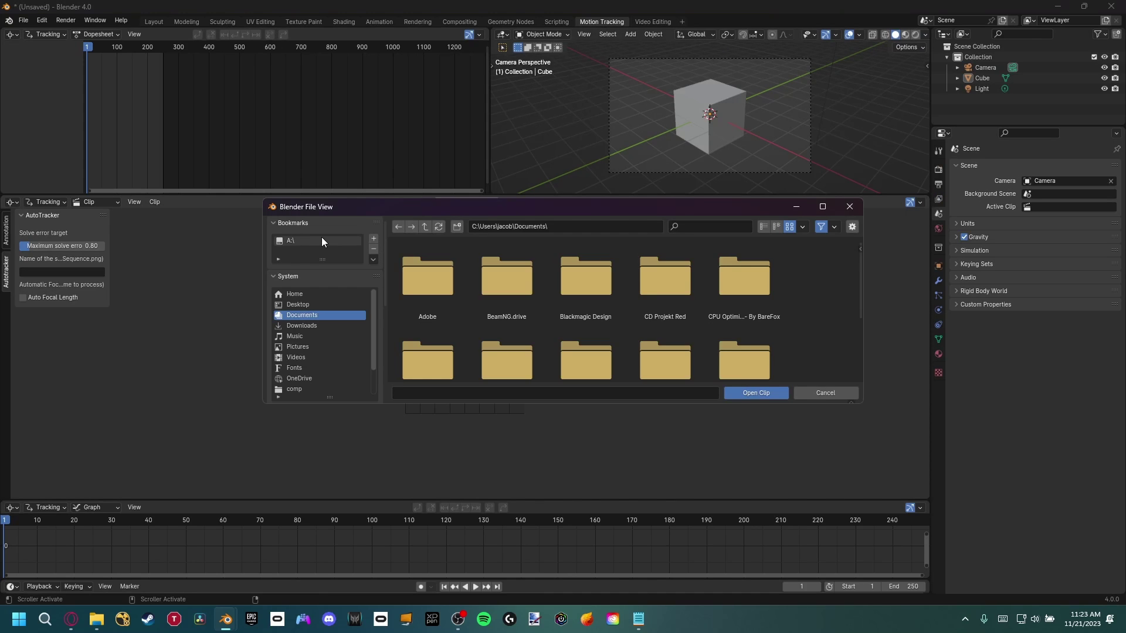
pyautogui.click(302, 325)
pyautogui.doubleClick(428, 358)
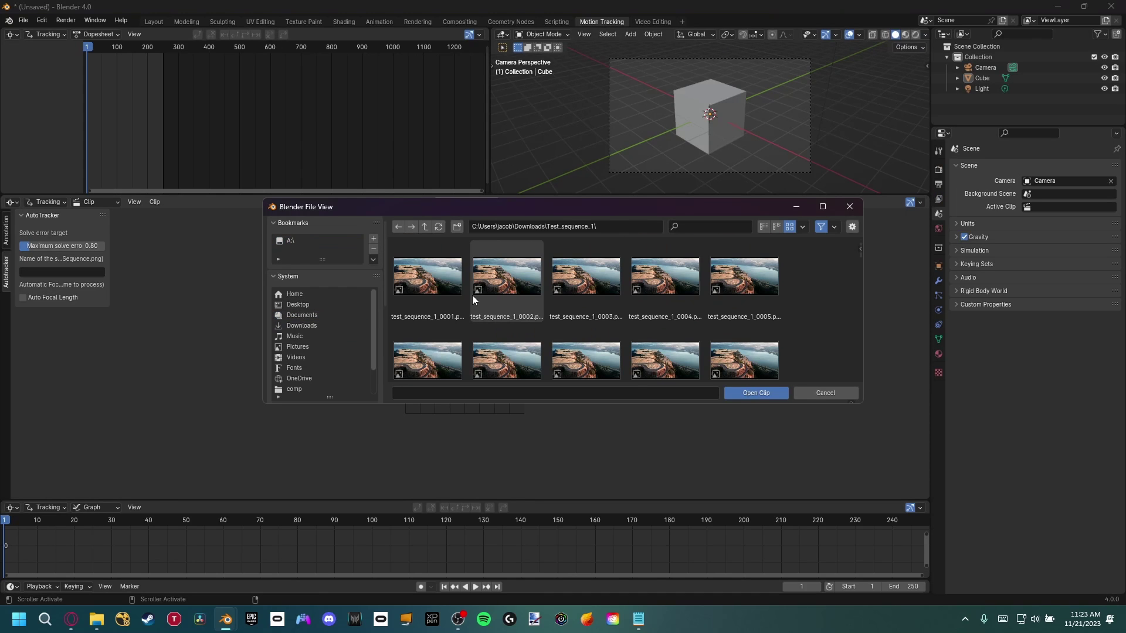
pyautogui.press('a')
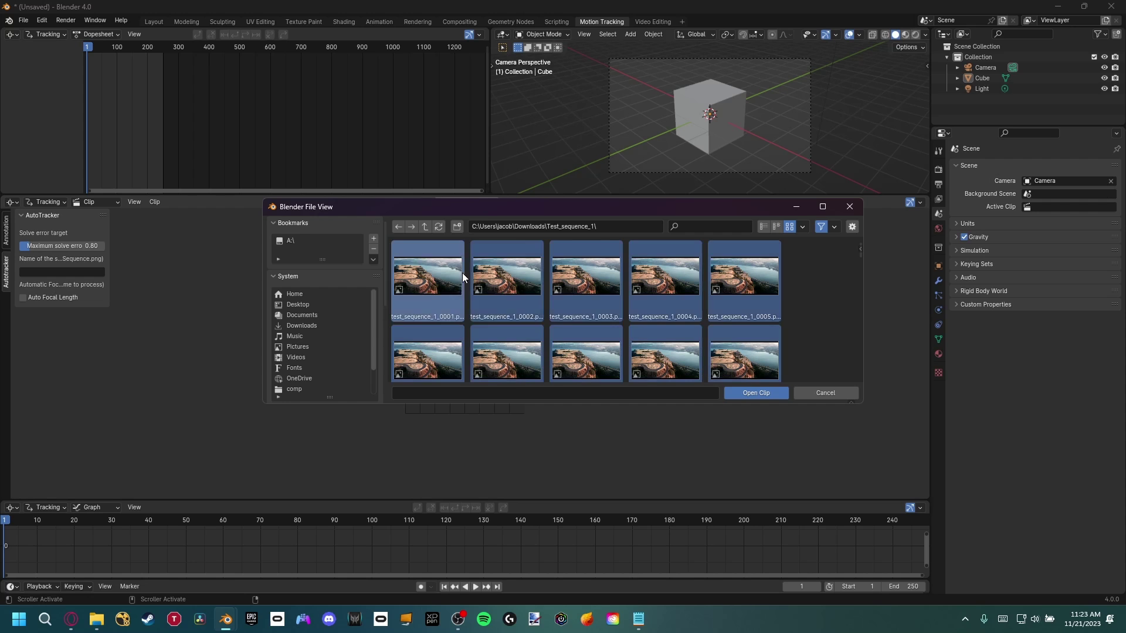
pyautogui.click(775, 393)
# - Match the scene frame range to the clip and prefetch its frames
pyautogui.scroll(-3, 548, 298)
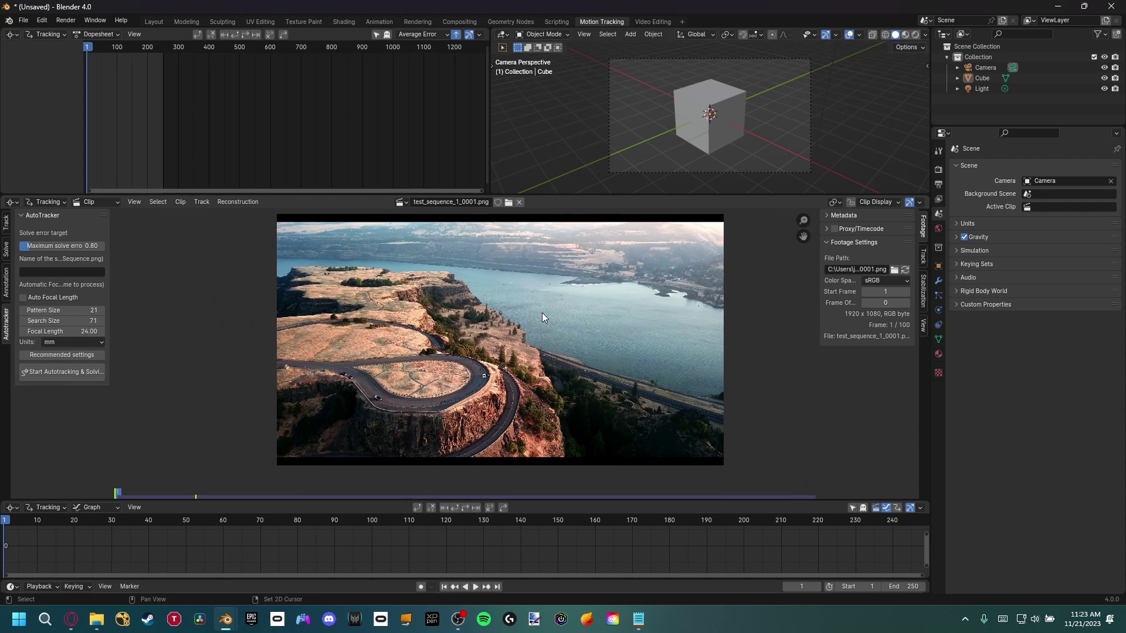
pyautogui.click(9, 227)
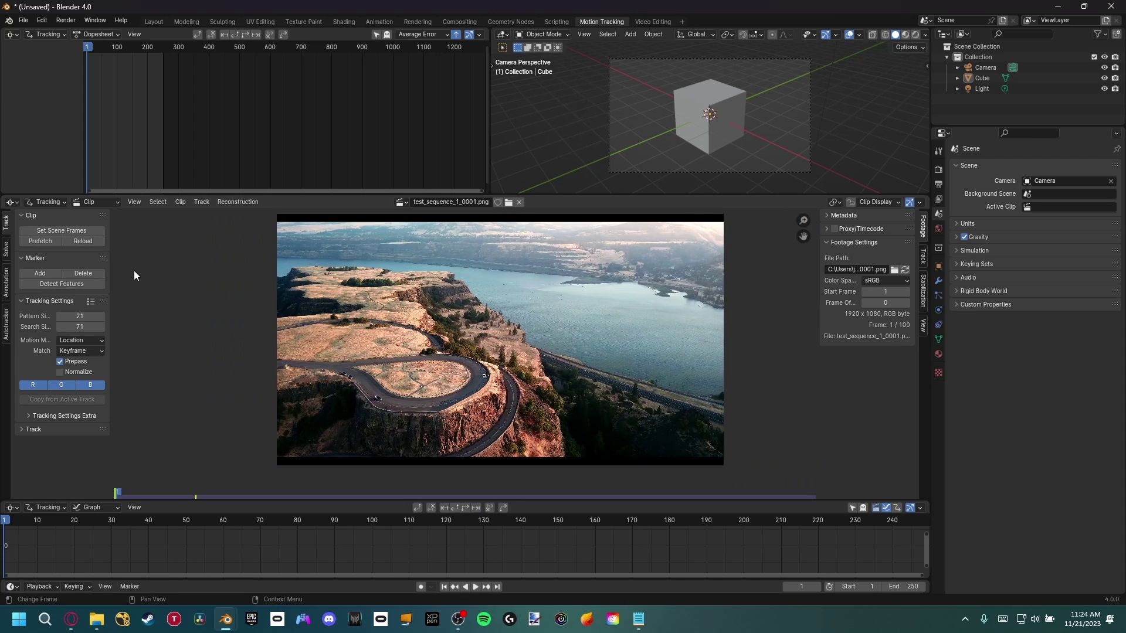
pyautogui.click(59, 228)
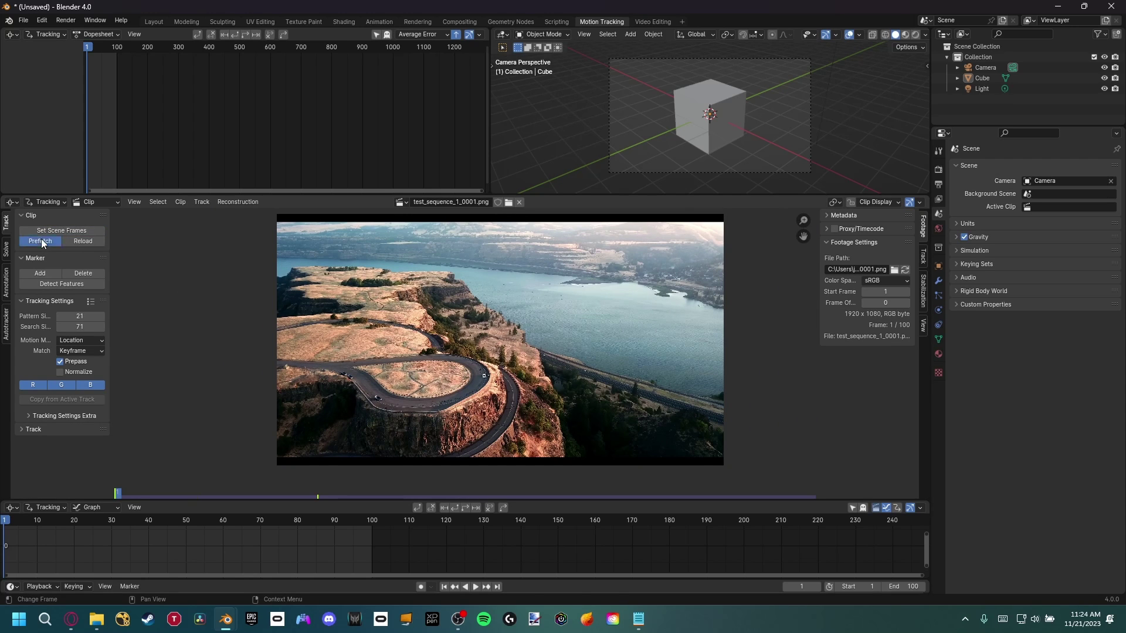
pyautogui.click(42, 240)
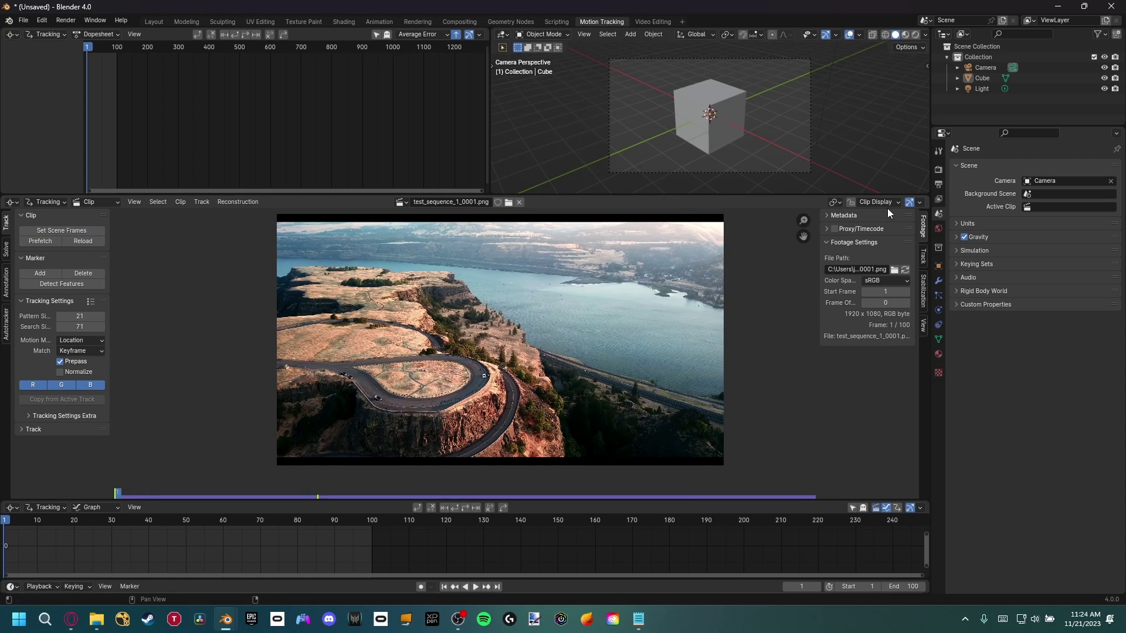
# - Review the colour management view transform options and enlarge the clip editor area
pyautogui.click(939, 170)
pyautogui.click(977, 444)
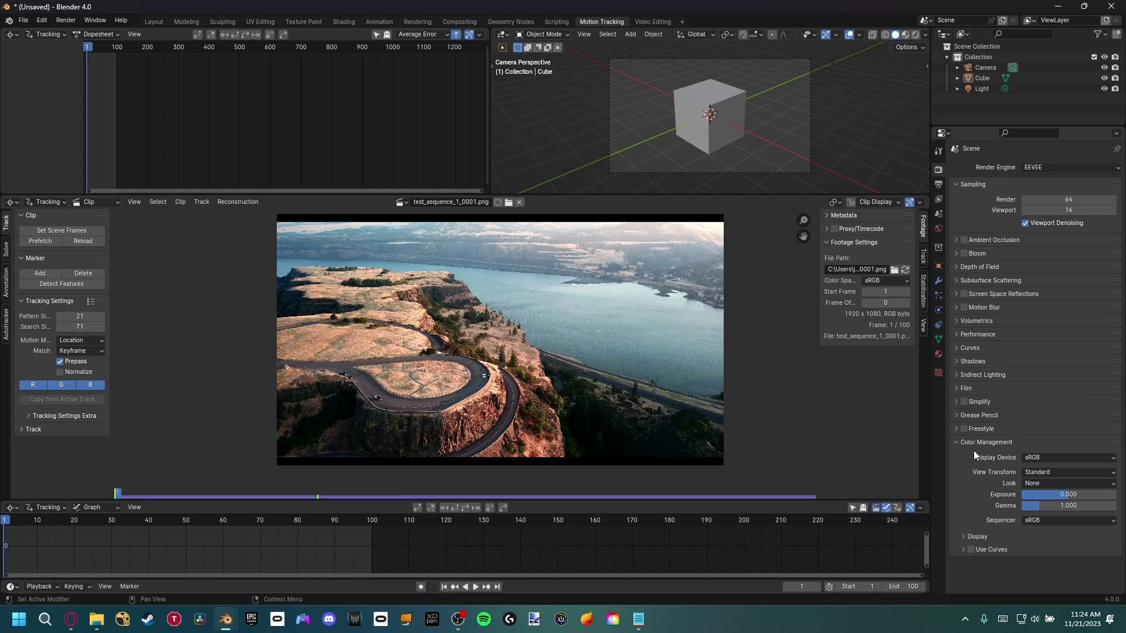
pyautogui.click(1037, 473)
pyautogui.scroll(2, 561, 365)
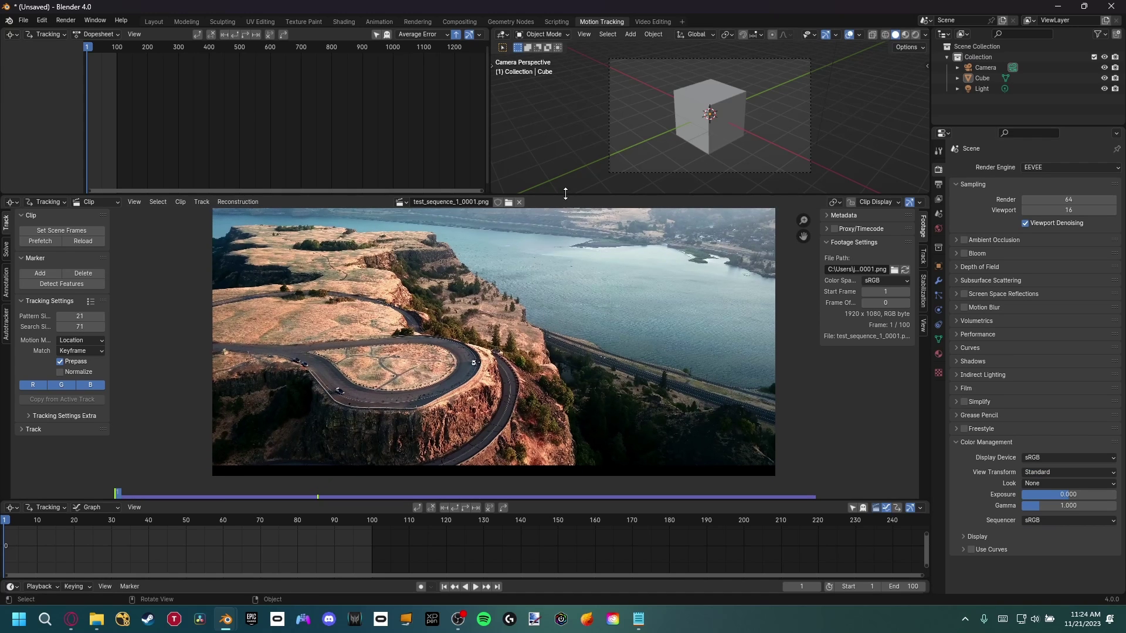
pyautogui.moveTo(566, 193); pyautogui.dragTo(576, 137)
pyautogui.moveTo(577, 502); pyautogui.dragTo(580, 520)
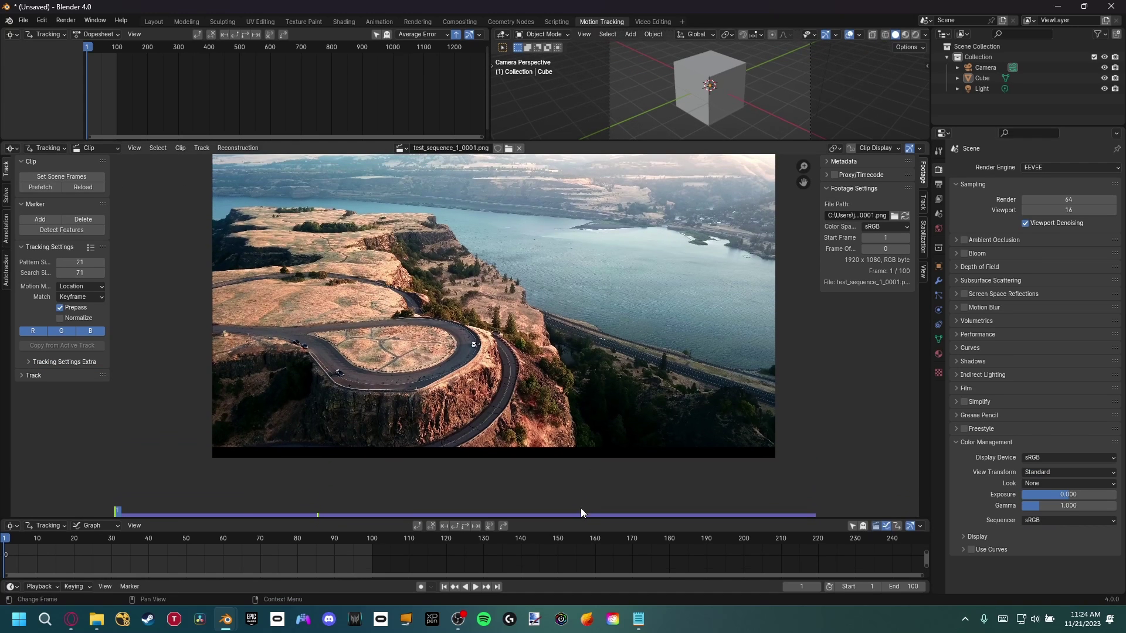
# - Copy test_sequence_1_0001.png into the AutoTracker sequence name and enable Auto Focal Length
pyautogui.press('Home')
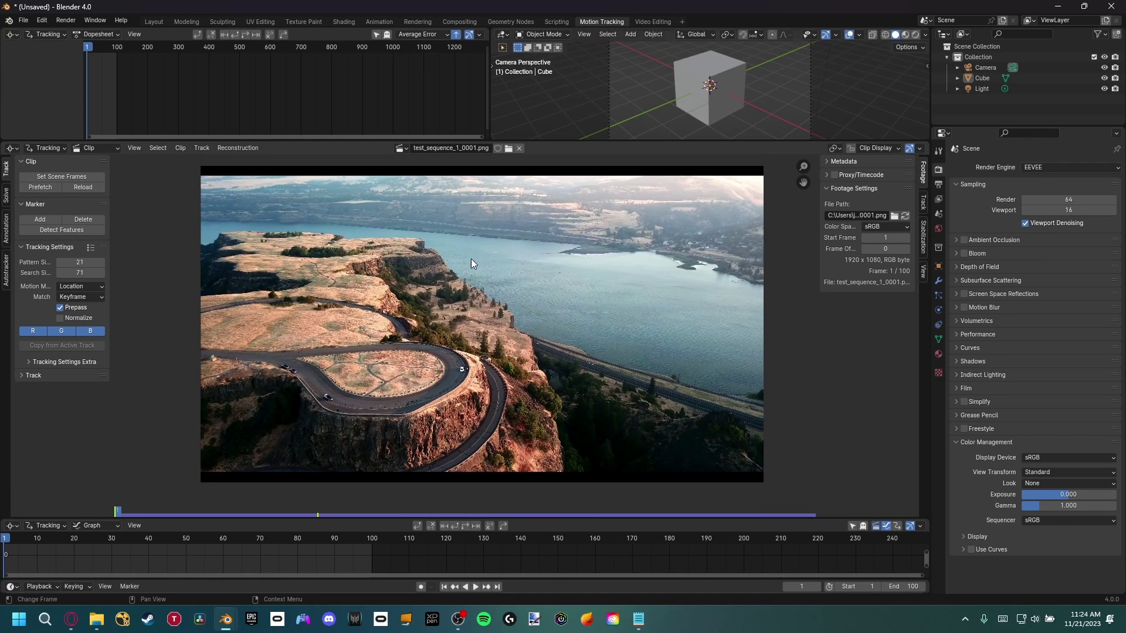
pyautogui.click(6, 271)
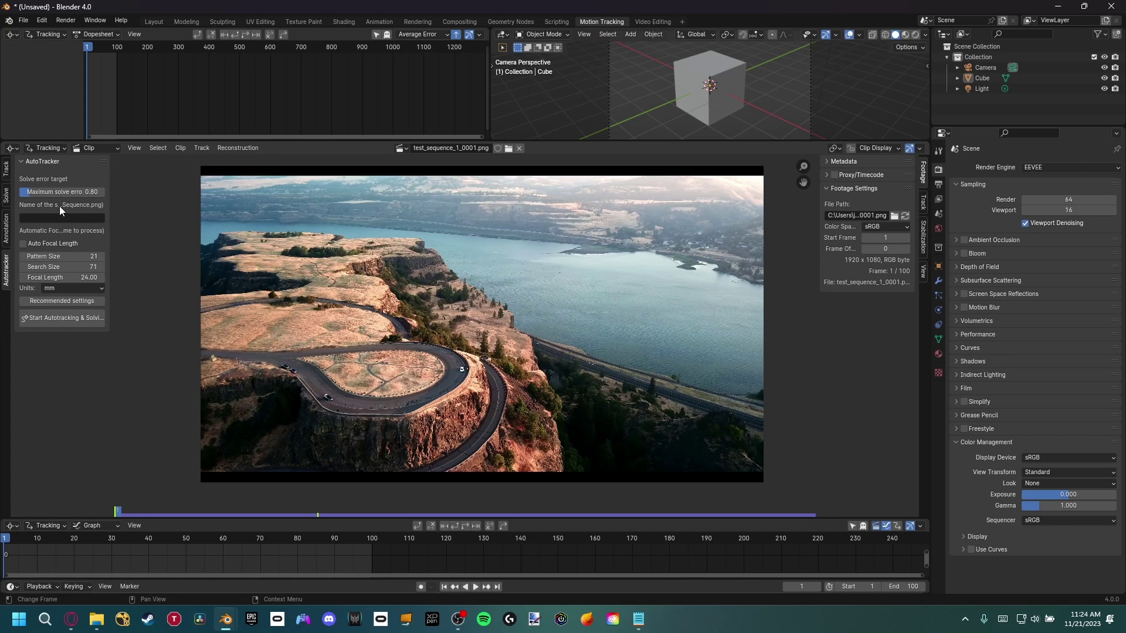
pyautogui.click(437, 149)
pyautogui.hotkey('ctrl', 'c')
pyautogui.click(54, 218)
pyautogui.hotkey('ctrl', 'v')
pyautogui.click(33, 243)
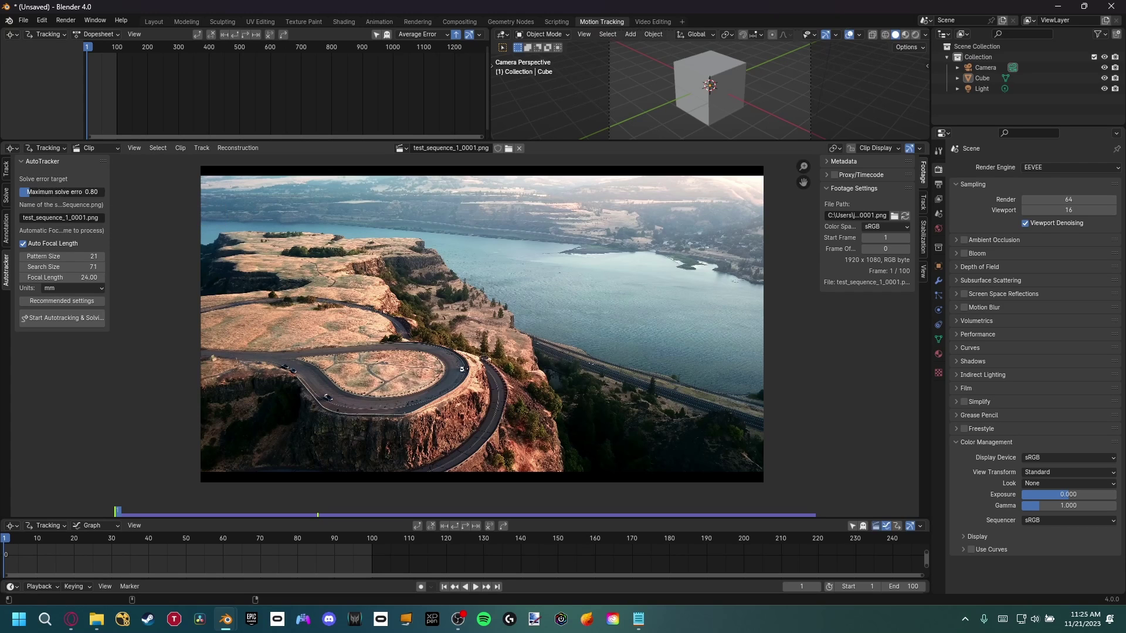
# - Enter 0.2 as the AutoTracker's Maximum solve error
pyautogui.click(65, 192)
pyautogui.press('Num_Lock')
pyautogui.write('0.2')
pyautogui.press('Return')
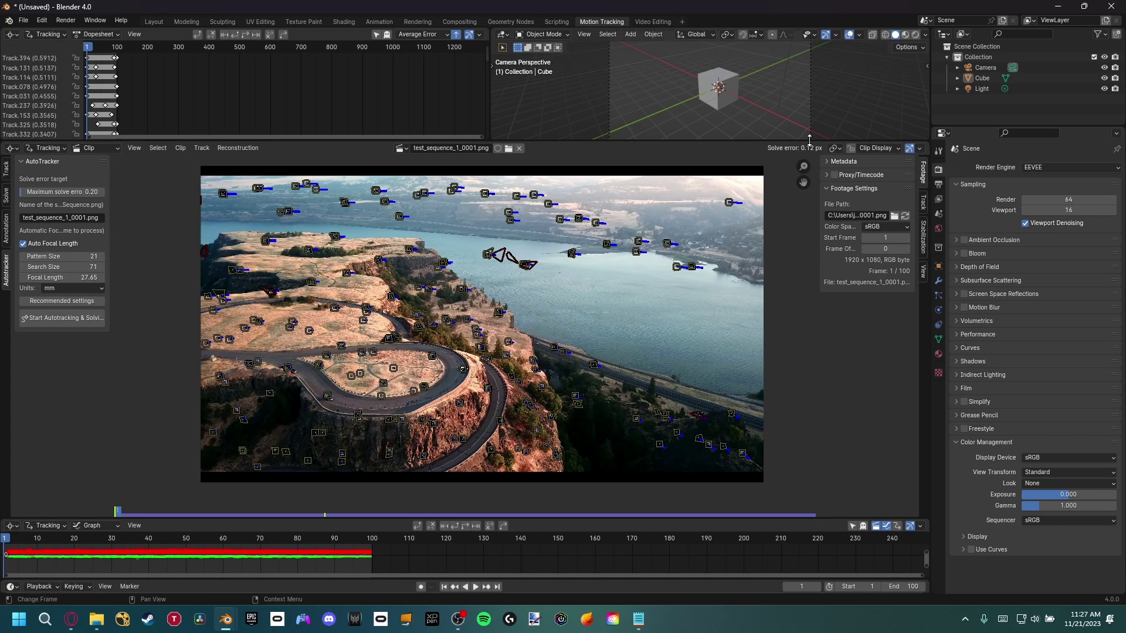
# - Use the footage as background and create the tracking scene
pyautogui.moveTo(569, 314); pyautogui.dragTo(562, 316, button='middle')
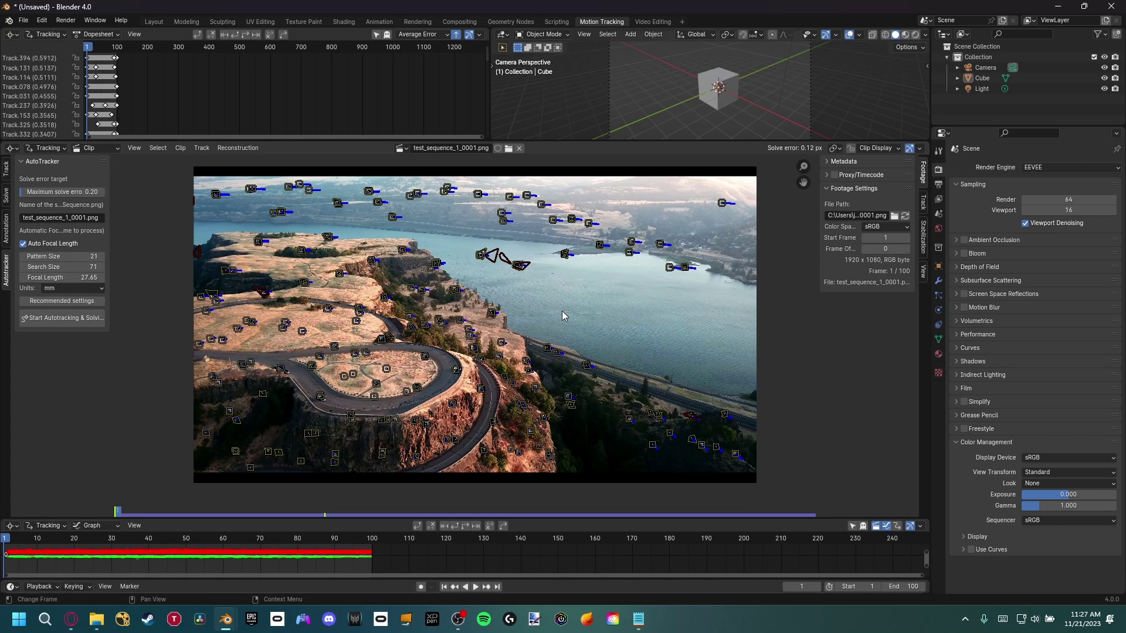
pyautogui.click(7, 194)
pyautogui.click(64, 437)
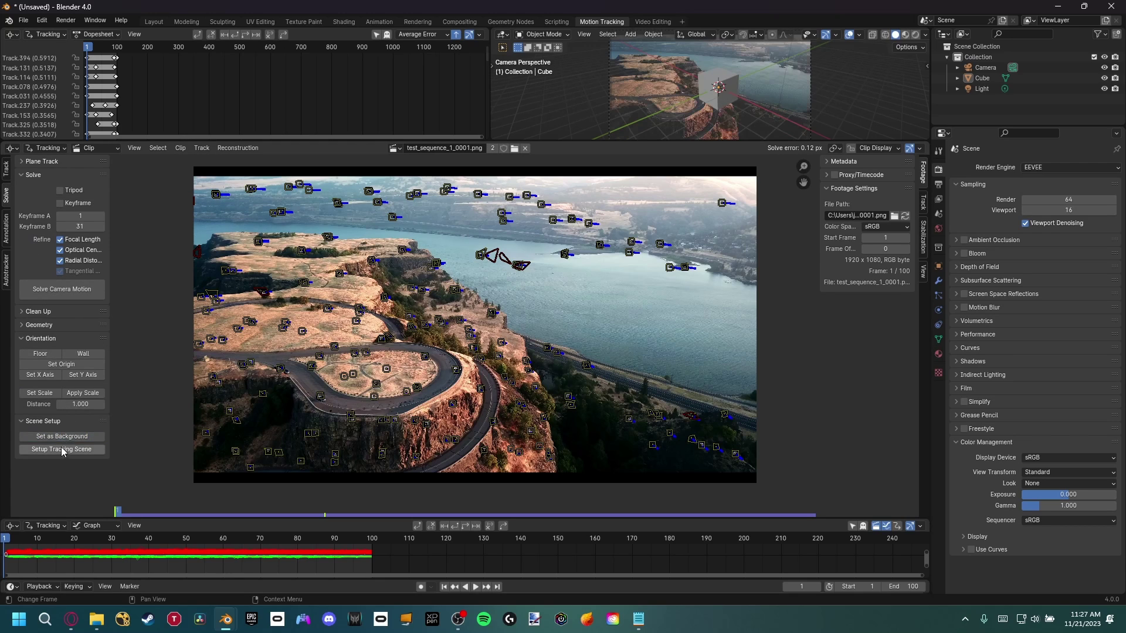
pyautogui.click(63, 449)
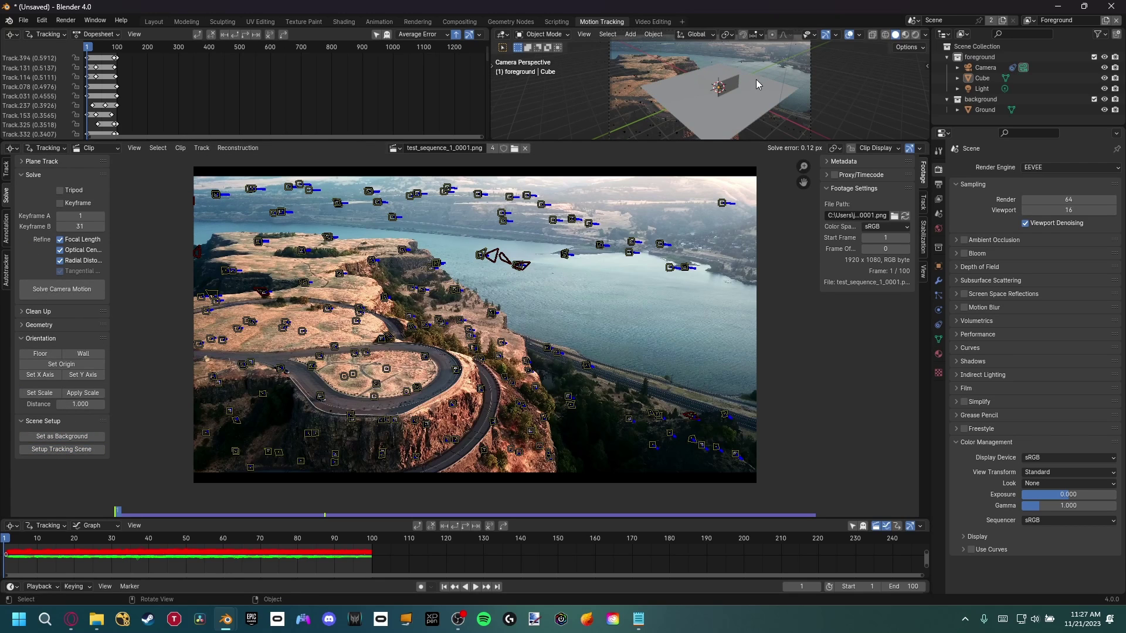
# - Set the floor, origin and X axis from the tracked road markers
pyautogui.scroll(2, 733, 85)
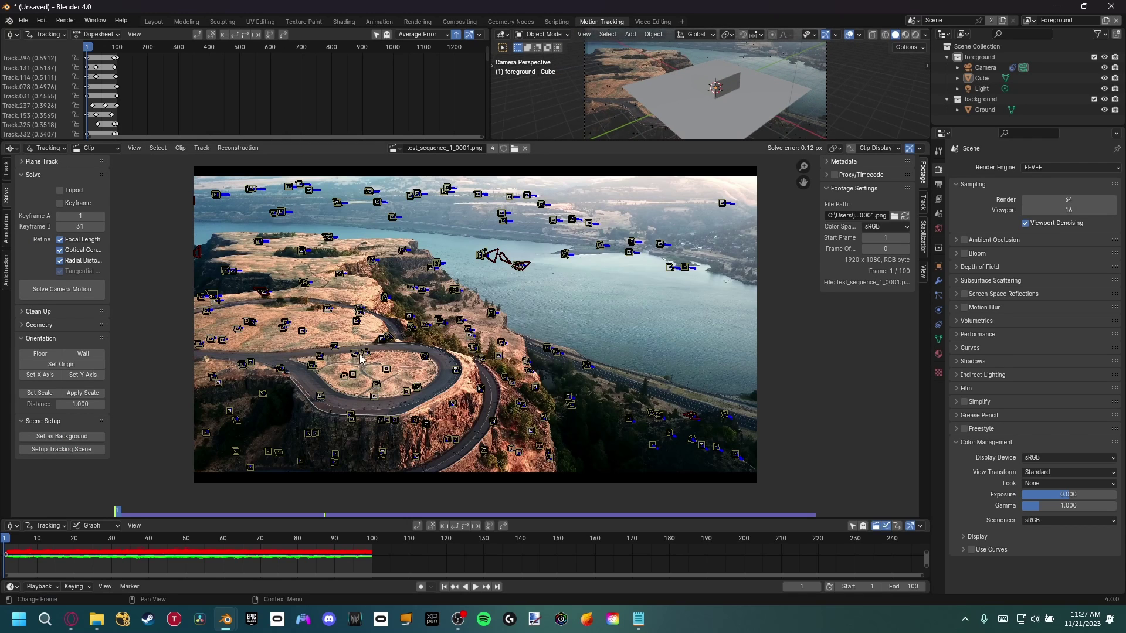
pyautogui.scroll(1, 350, 383)
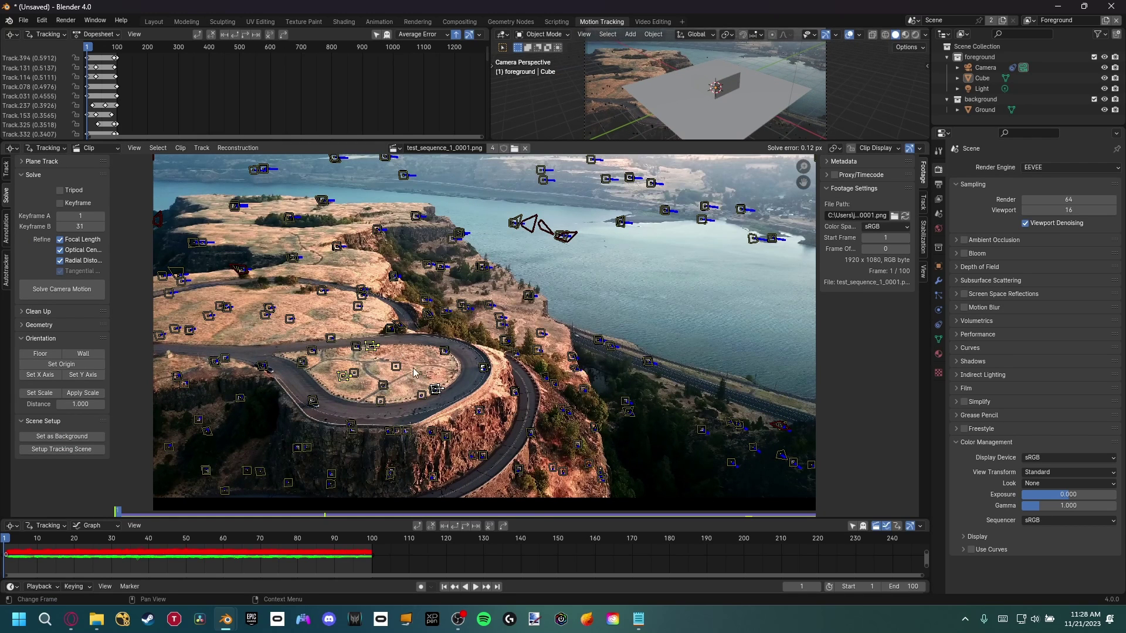
pyautogui.click(51, 354)
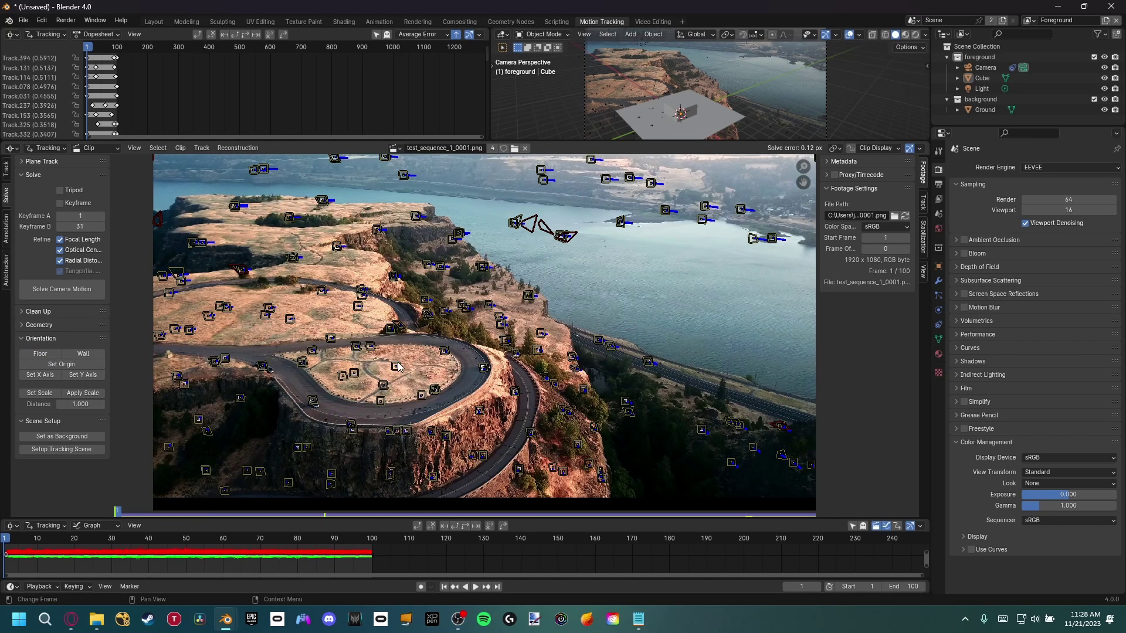
pyautogui.click(74, 366)
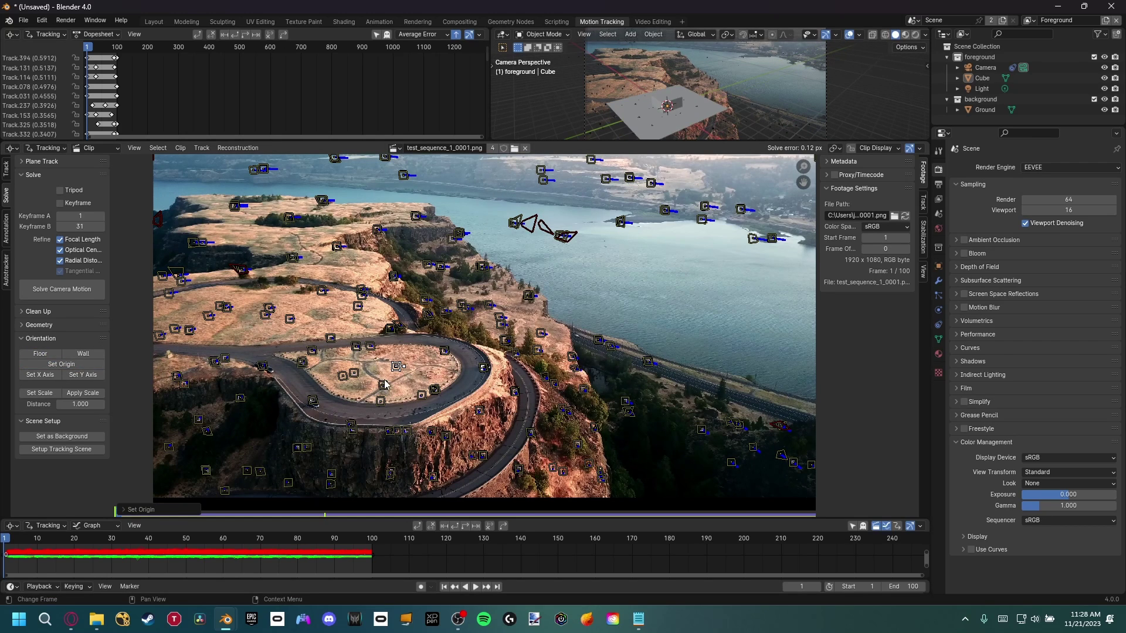
pyautogui.click(47, 377)
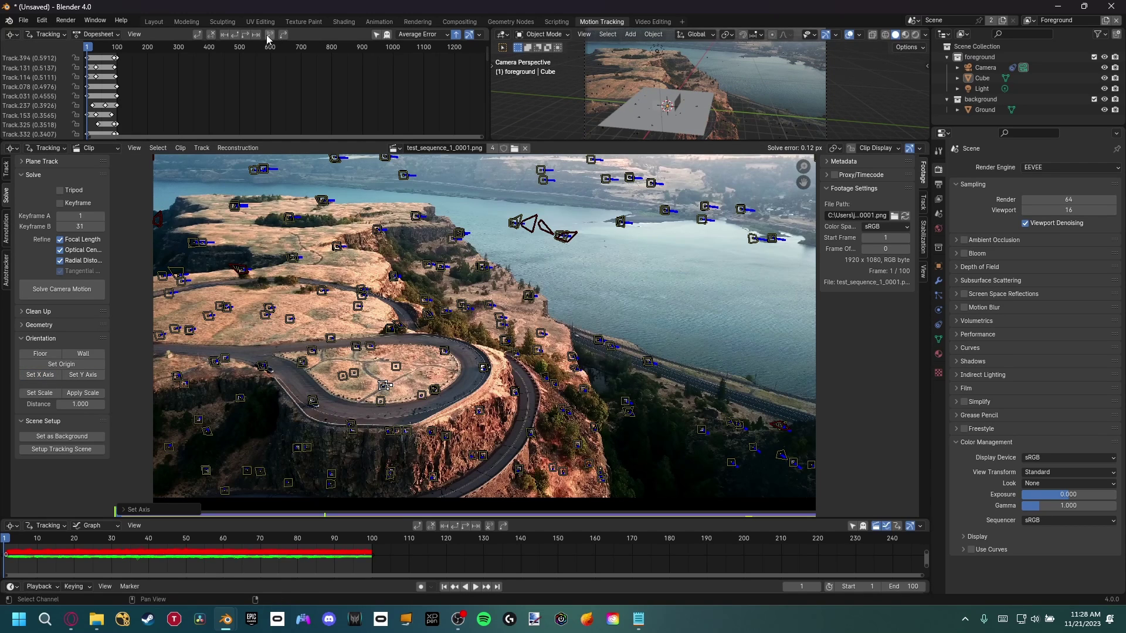
# - In the Layout camera view, scale the cube taller along Z
pyautogui.click(152, 21)
pyautogui.press('KP_0')
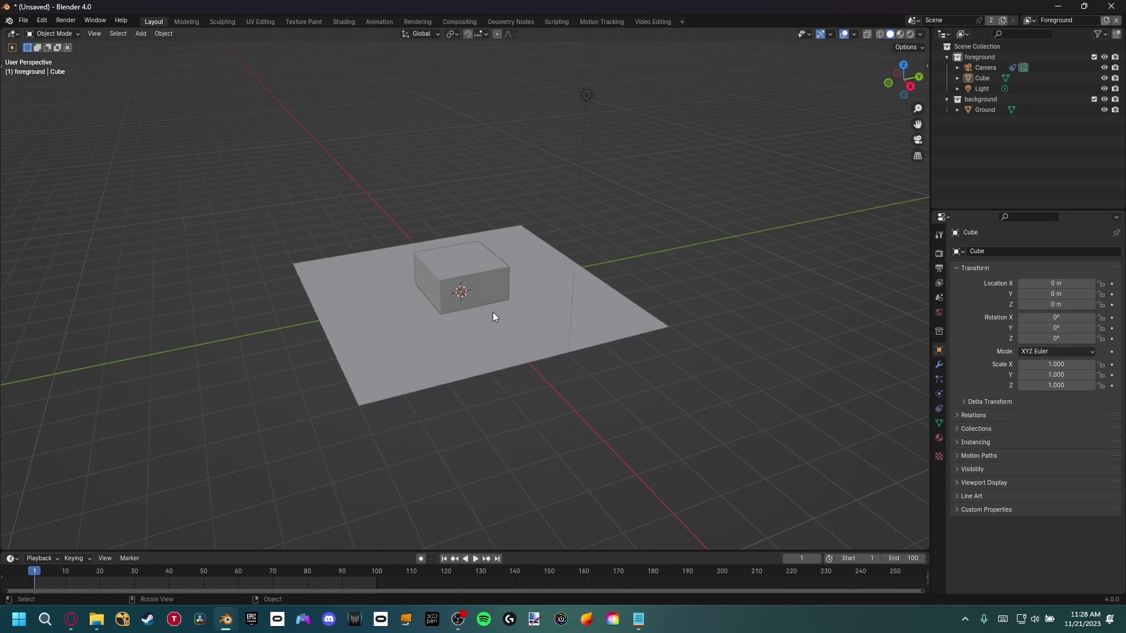
pyautogui.scroll(4, 420, 330)
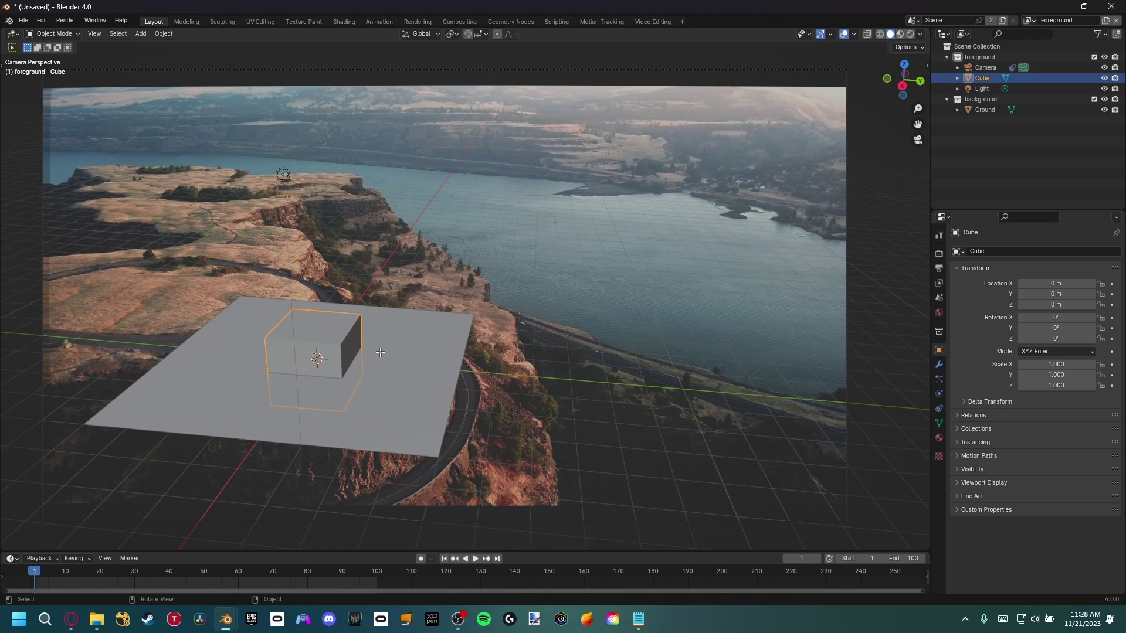
pyautogui.press('s')
pyautogui.press('z')
pyautogui.click(405, 357)
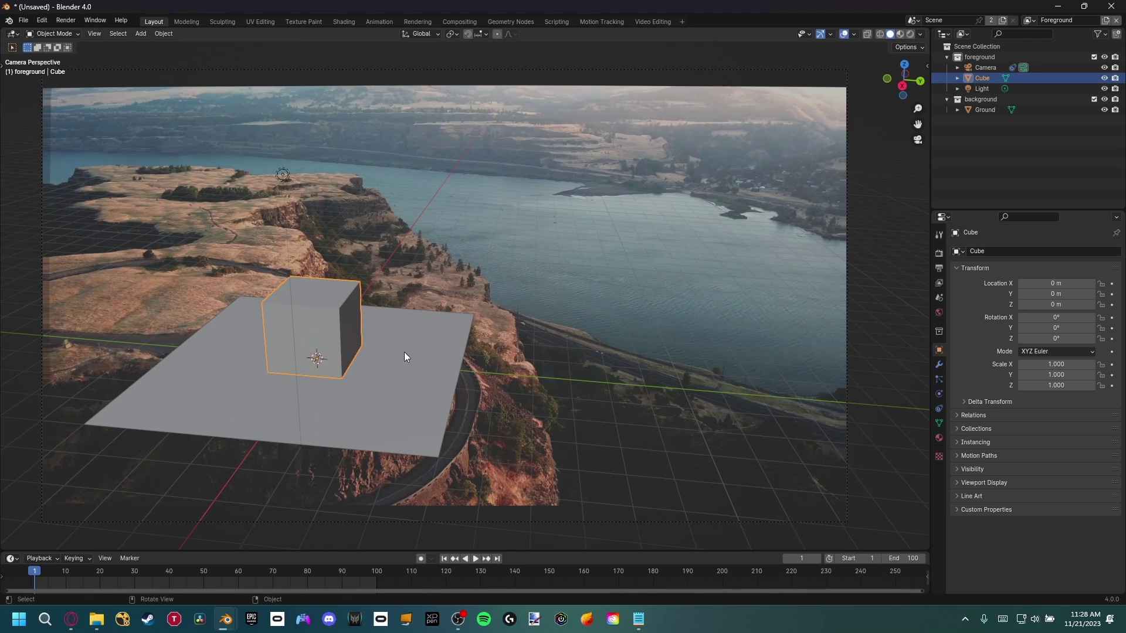
# - Hide the Ground plane and play back the tracked shot
pyautogui.click(405, 356)
pyautogui.press('h')
pyautogui.scroll(3, 381, 373)
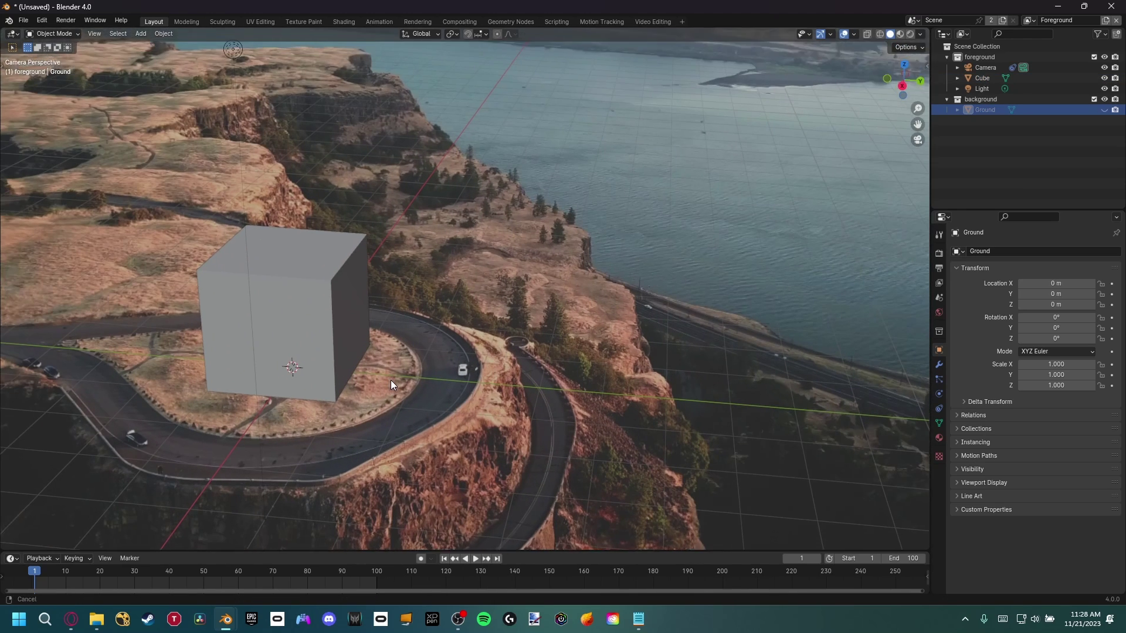
pyautogui.press('space')
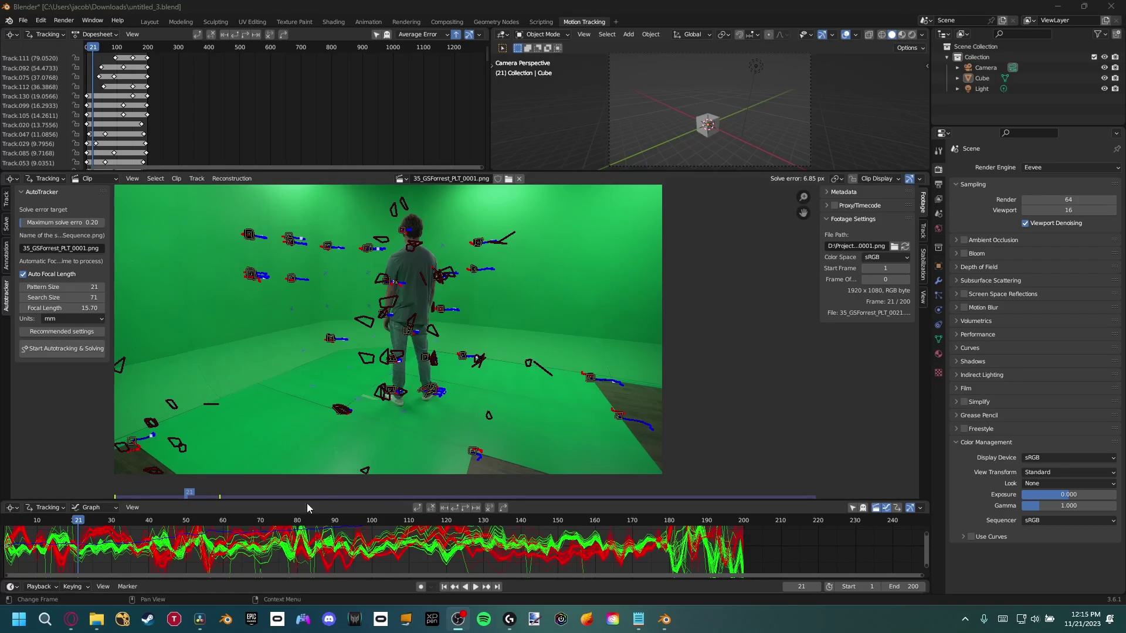
# - Play the green-screen clip, widen the graph editor, and scrub back to about frame 73
pyautogui.press('space')
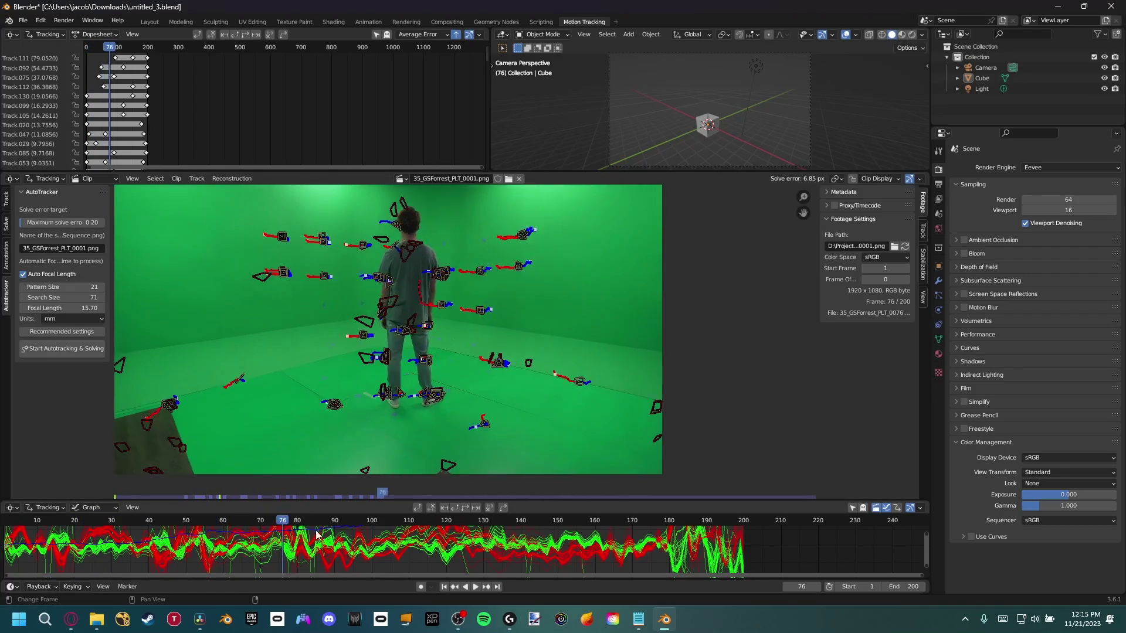
pyautogui.click(322, 496)
pyautogui.moveTo(354, 504)
pyautogui.mouseDown()
pyautogui.moveTo(381, 453)
pyautogui.moveTo(370, 491)
pyautogui.mouseUp()
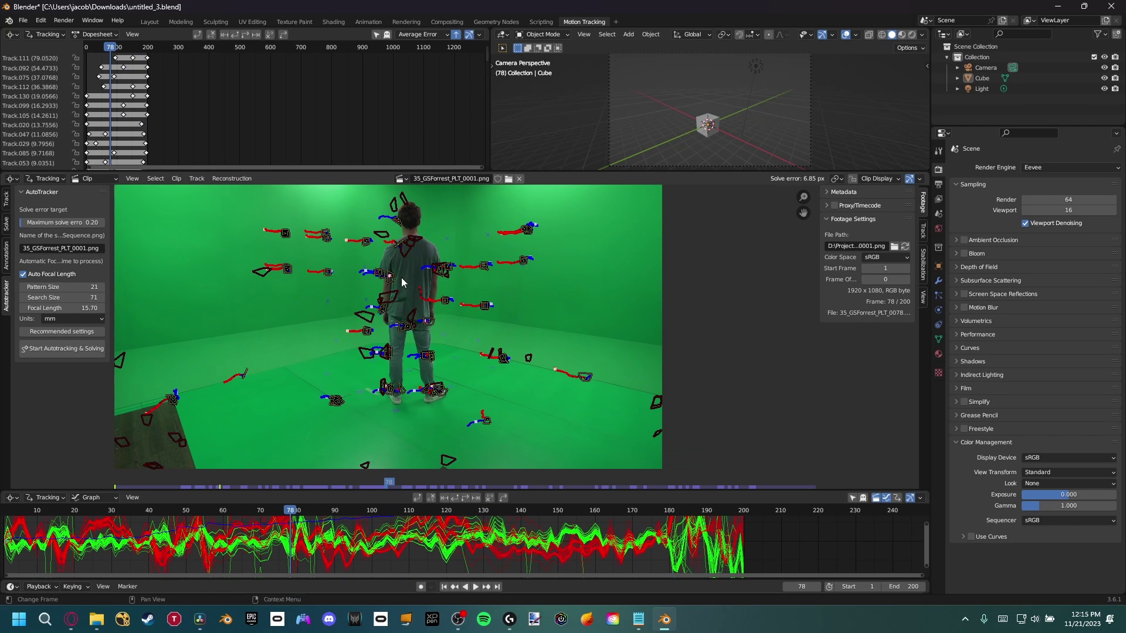
pyautogui.moveTo(402, 283); pyautogui.dragTo(496, 314, button='middle')
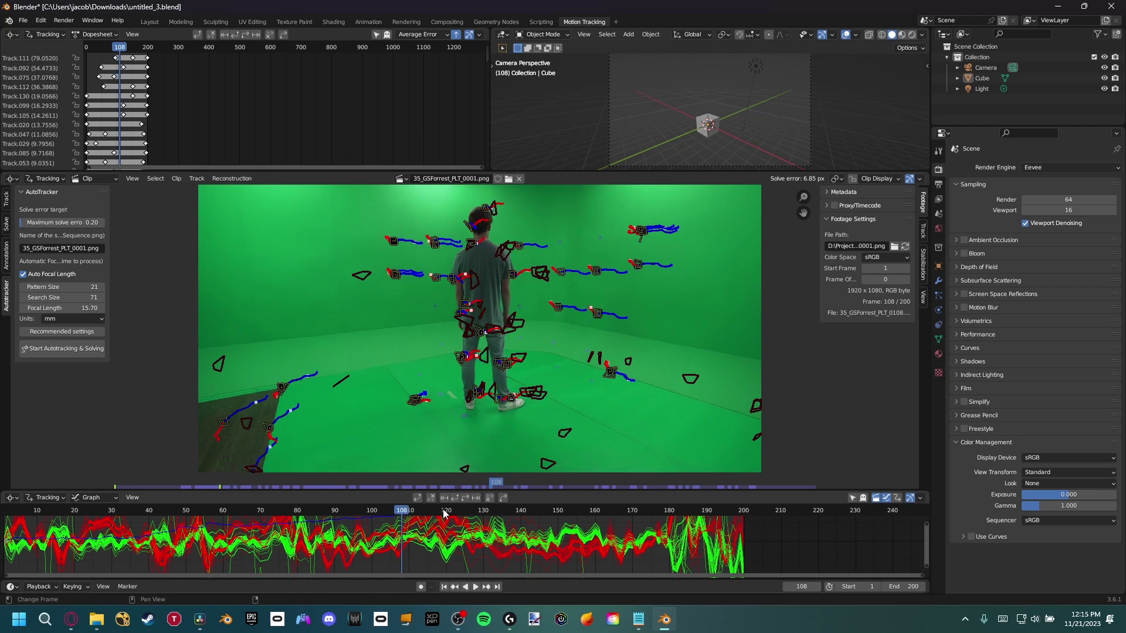
pyautogui.moveTo(486, 540); pyautogui.dragTo(276, 551)
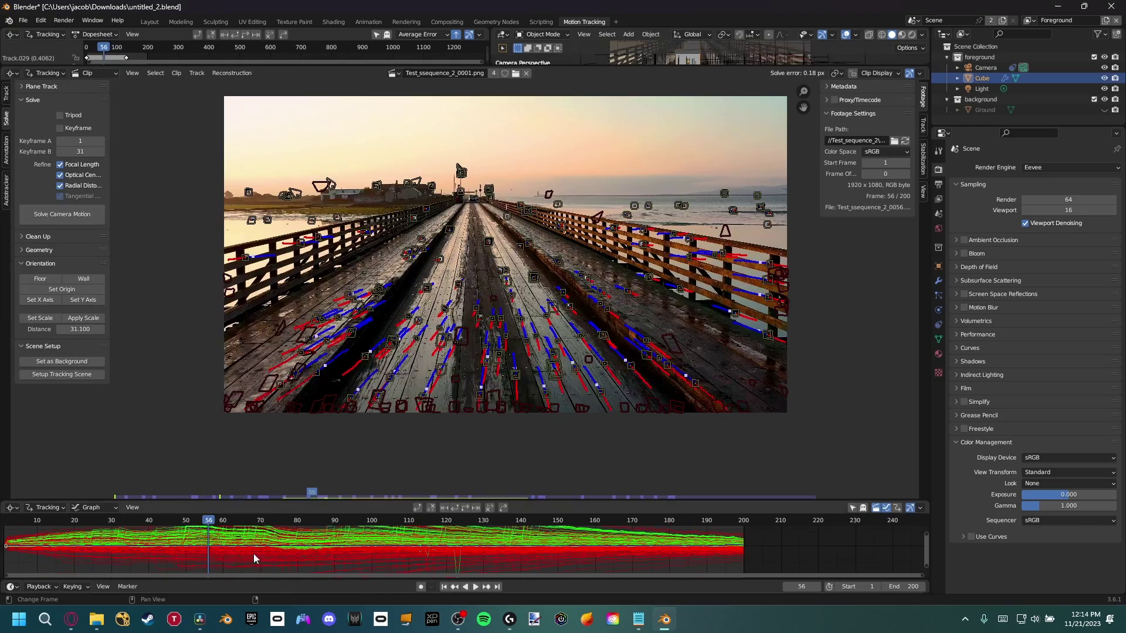
# - Scrub the boardwalk clip to about frame 152, then play the Layout camera view
pyautogui.moveTo(253, 553); pyautogui.dragTo(268, 554)
pyautogui.moveTo(154, 522); pyautogui.dragTo(532, 538)
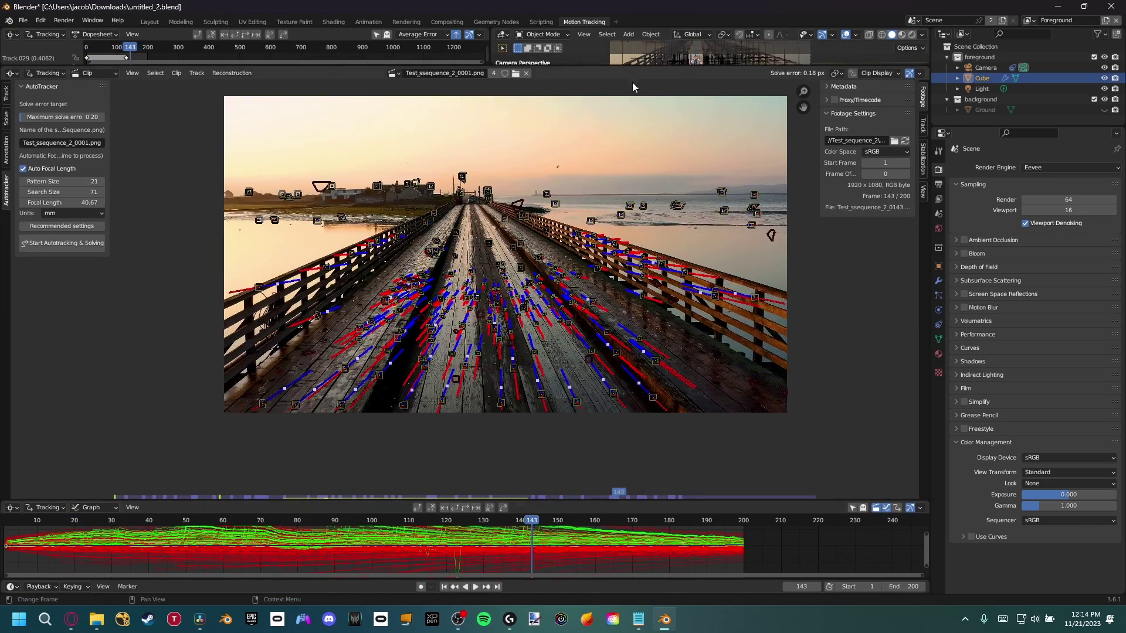
pyautogui.moveTo(628, 64); pyautogui.dragTo(586, 122)
pyautogui.scroll(4, 698, 166)
pyautogui.scroll(-1, 698, 166)
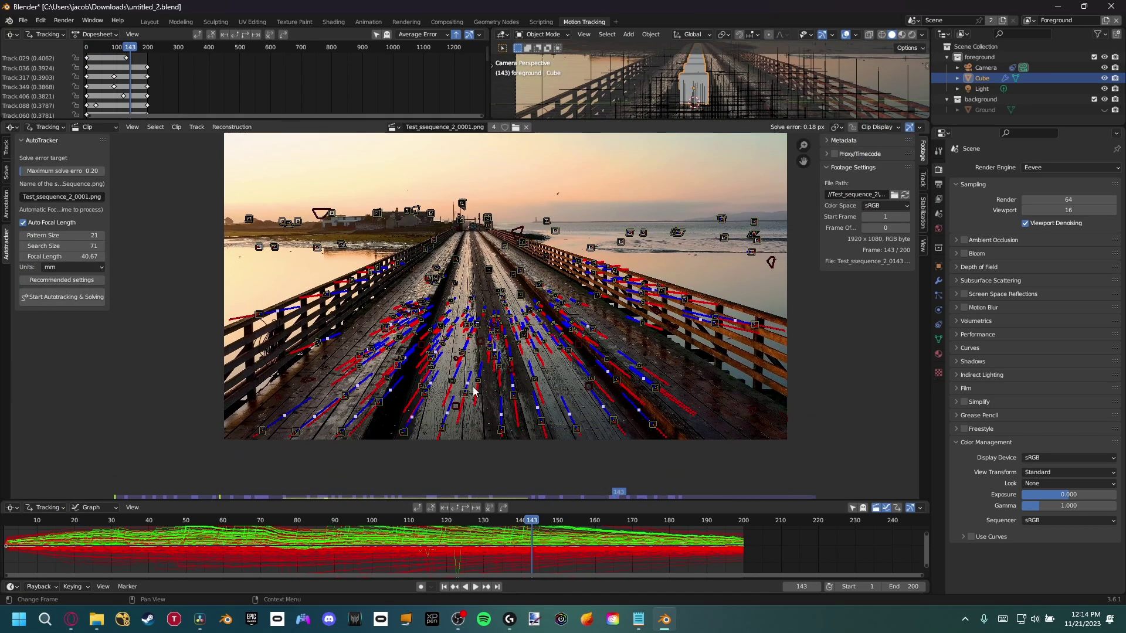
pyautogui.click(149, 22)
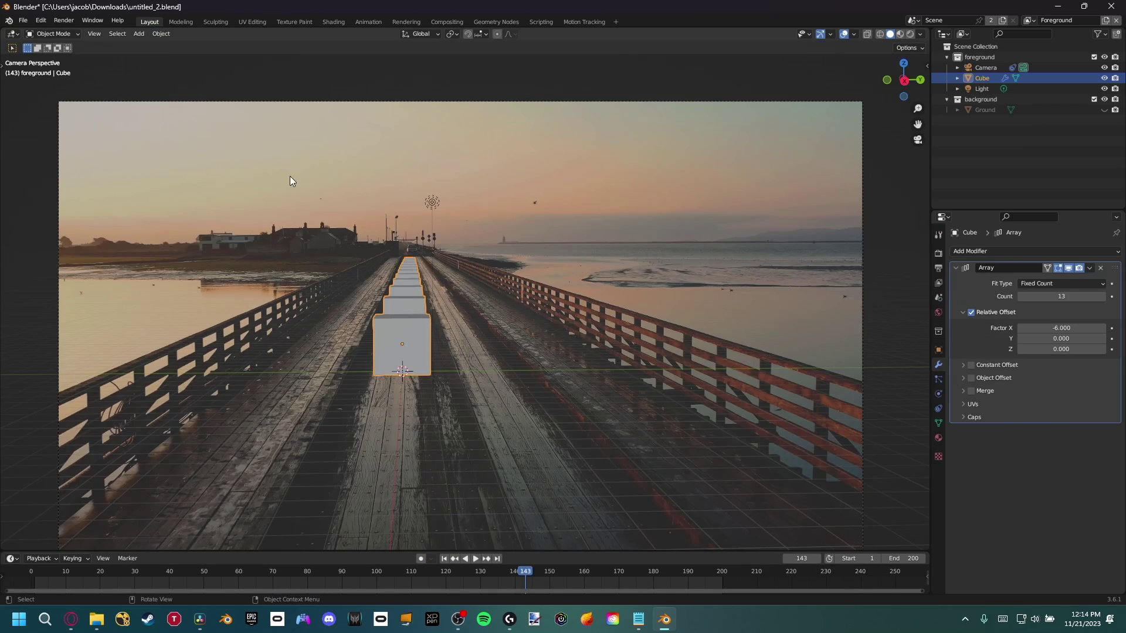
pyautogui.press('space')
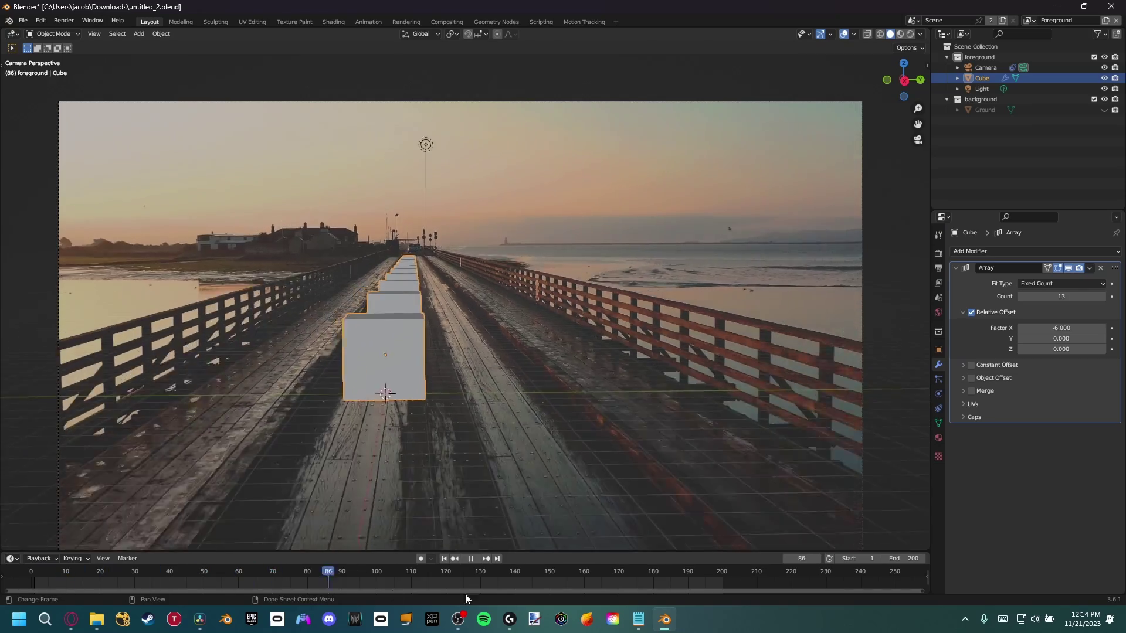